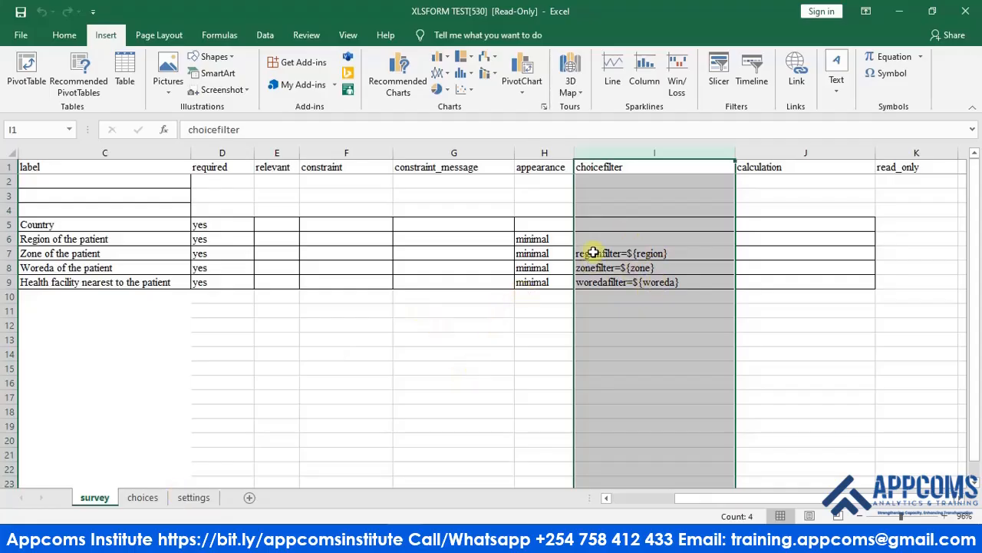
On the choices sheet, replace the name column entries from B2 down with the values copied from the label column, C2:C63
click(142, 497)
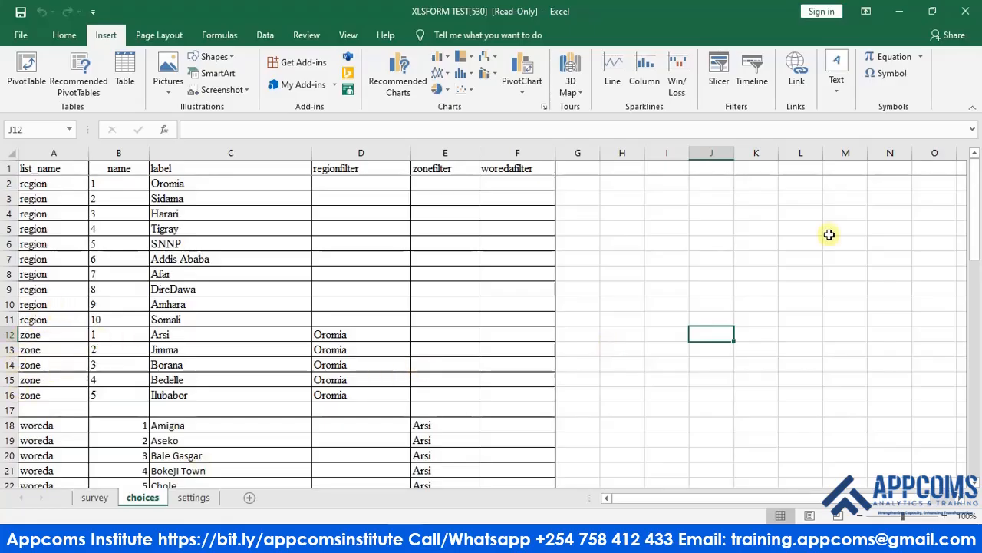
drag(972, 230, 977, 482)
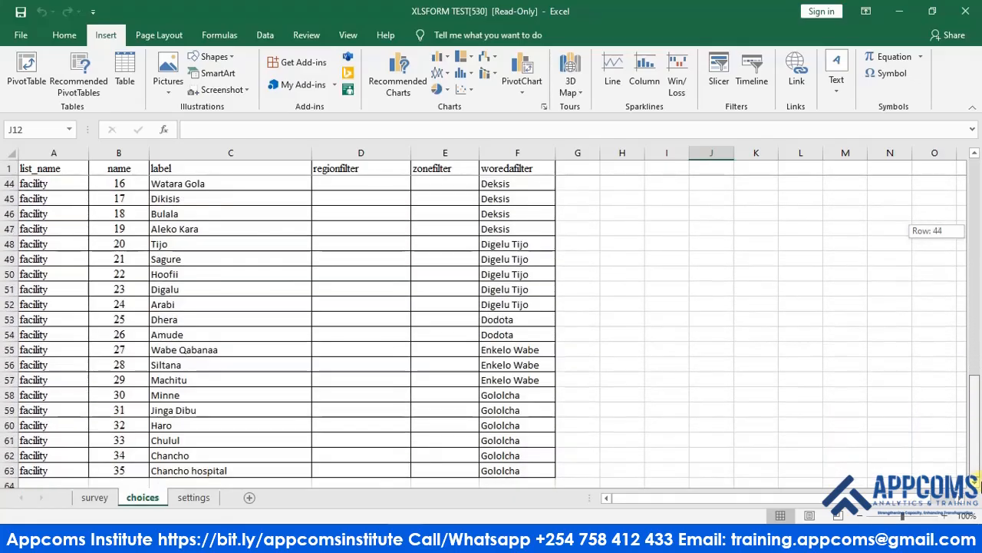
drag(979, 439, 964, 211)
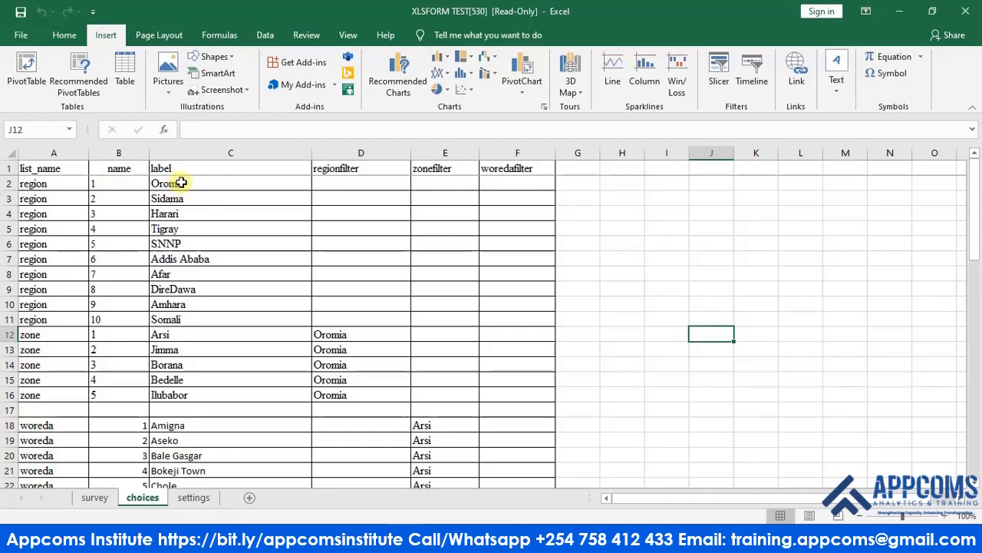
drag(181, 183, 218, 359)
right_click(219, 360)
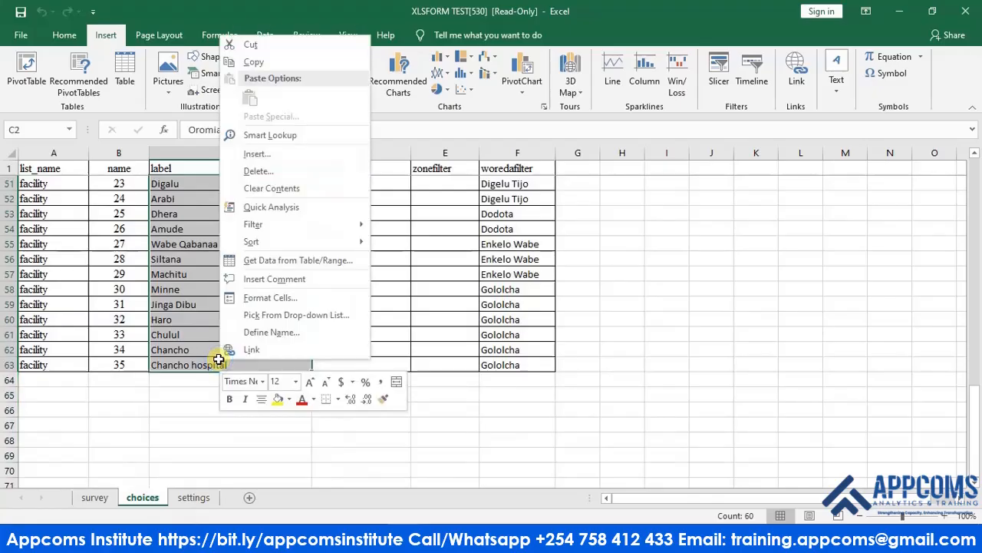
click(251, 62)
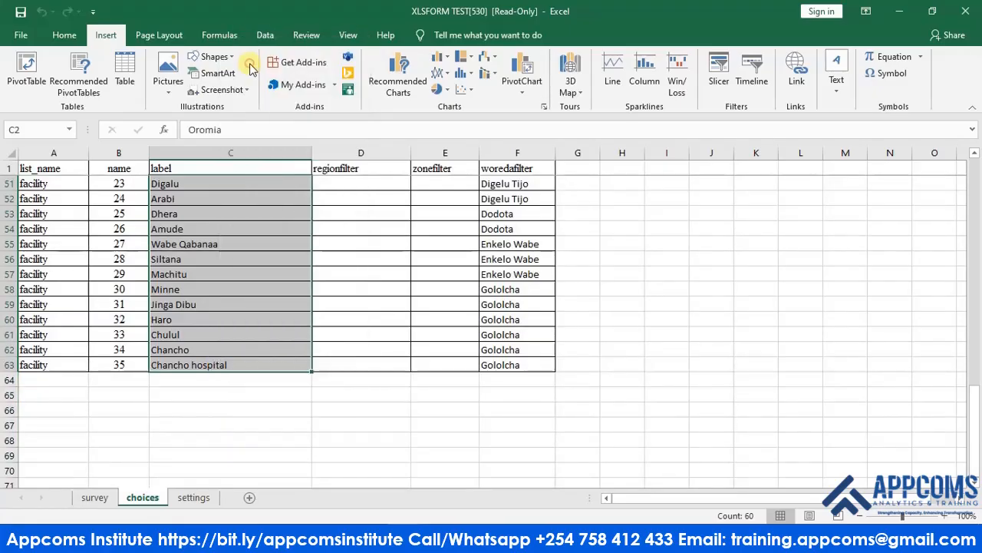
drag(974, 429, 972, 197)
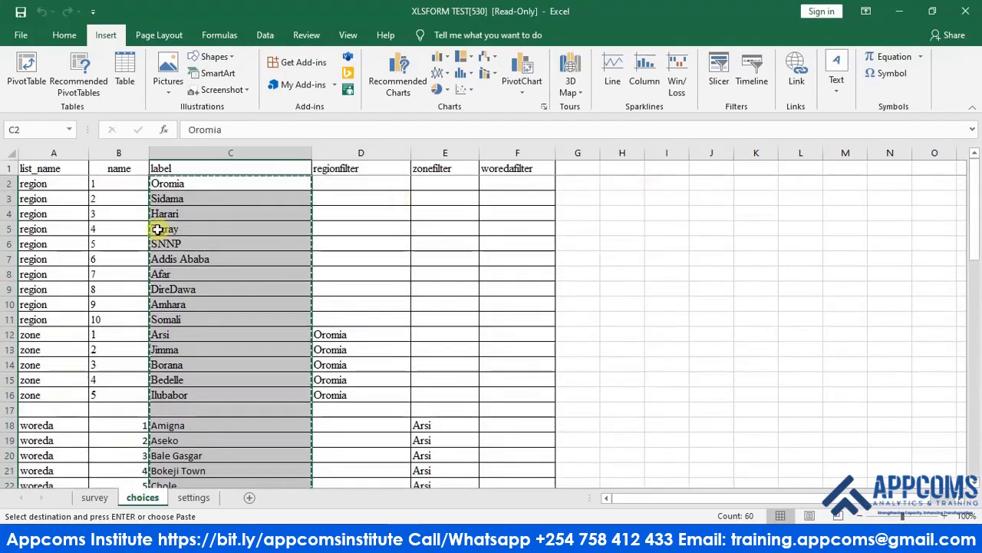
click(110, 183)
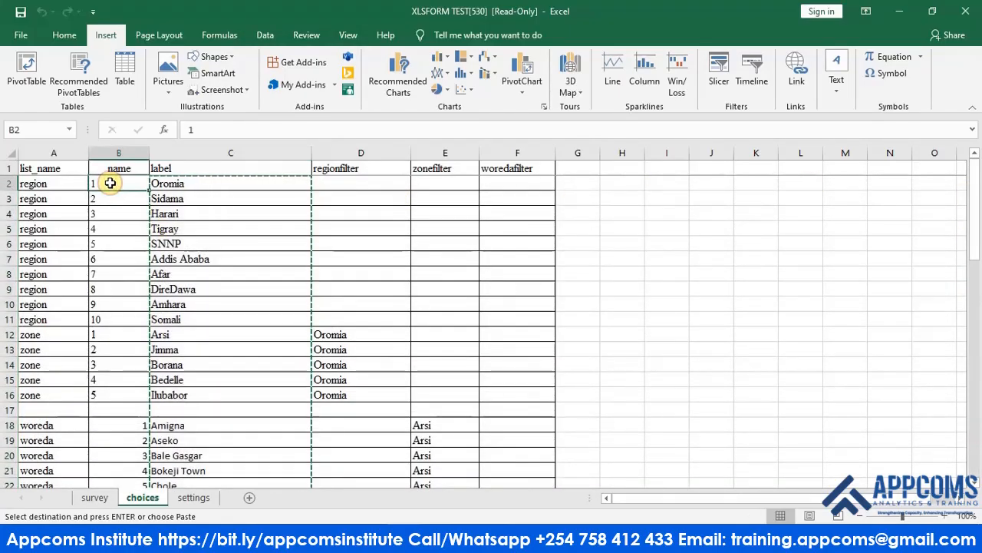
right_click(110, 183)
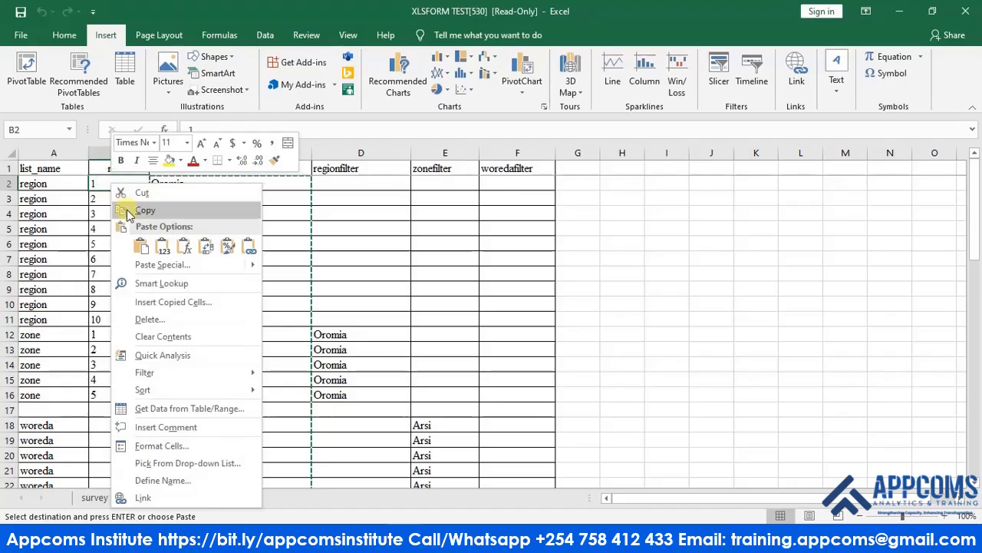
click(161, 244)
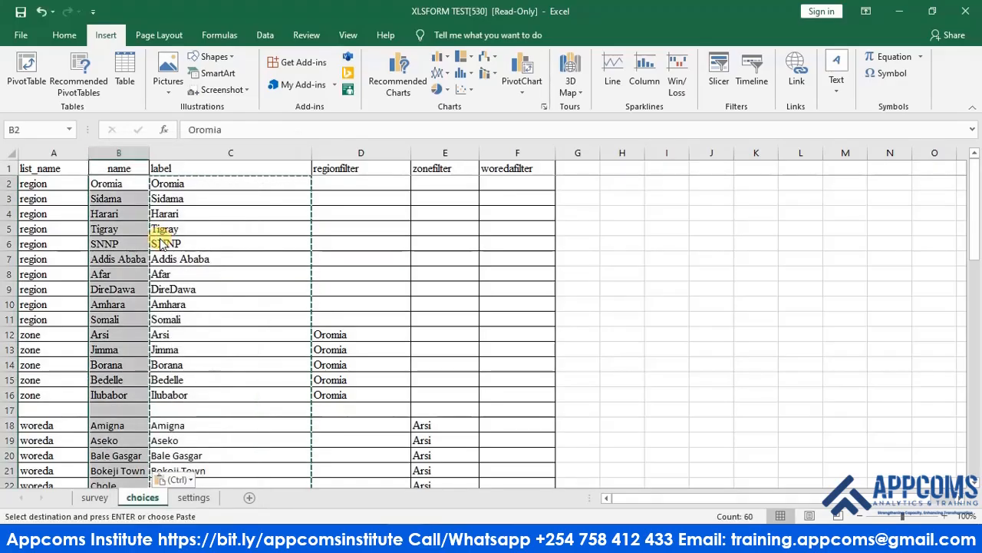
click(362, 276)
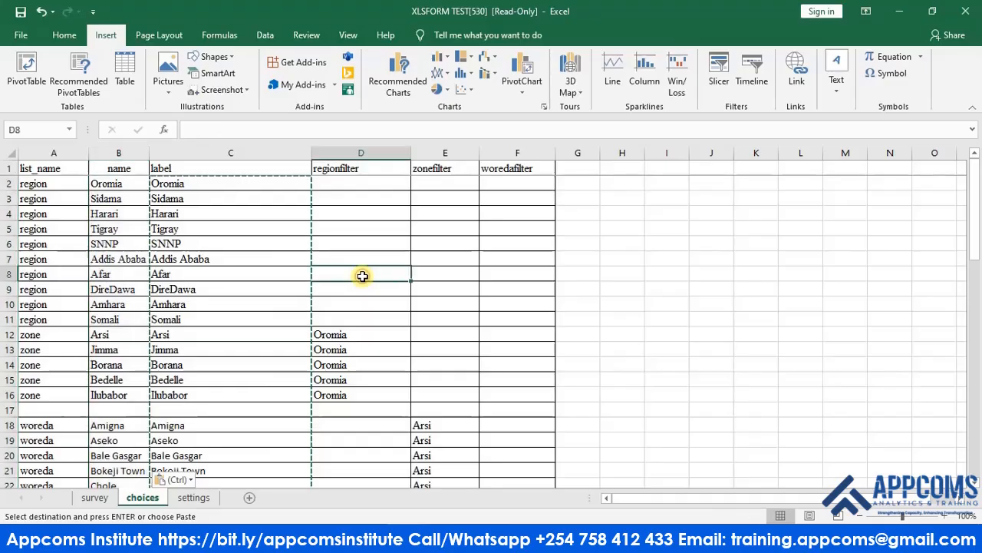
key(Escape)
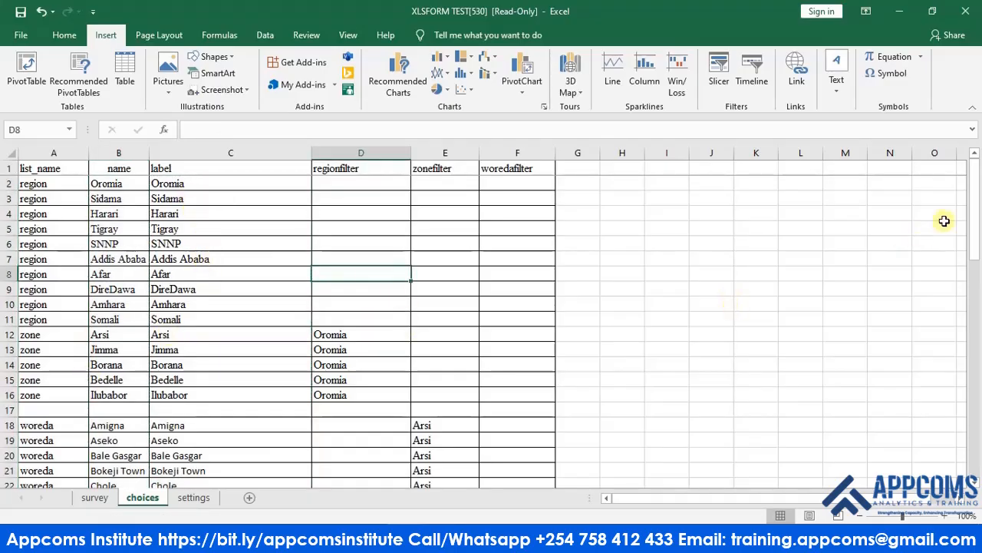
Left-align the whole name column on the choices sheet
drag(974, 230, 967, 54)
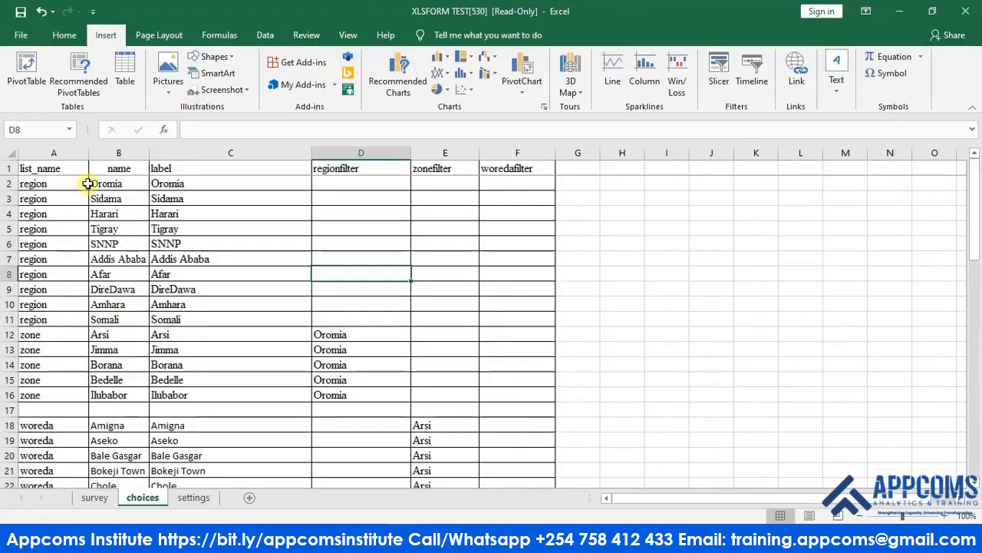
click(119, 153)
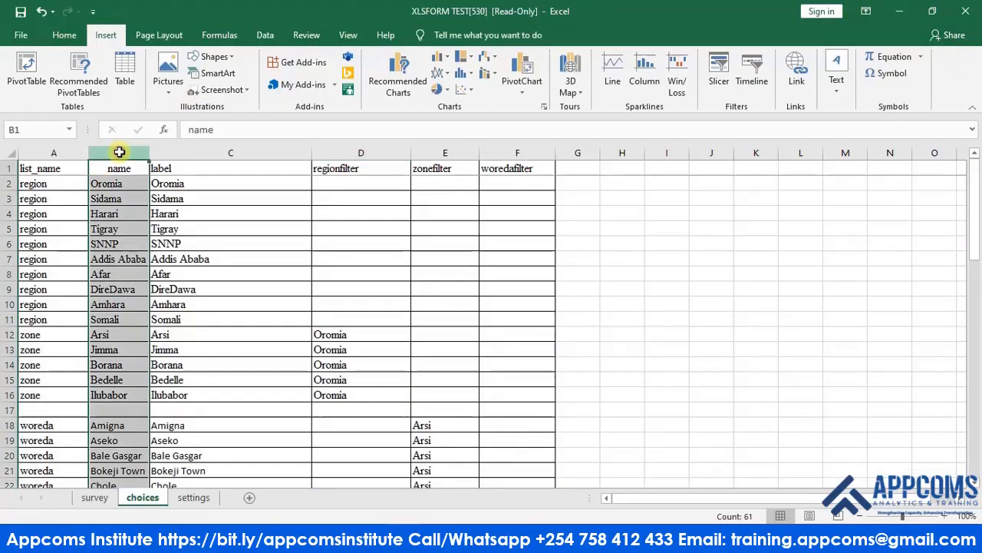
click(75, 36)
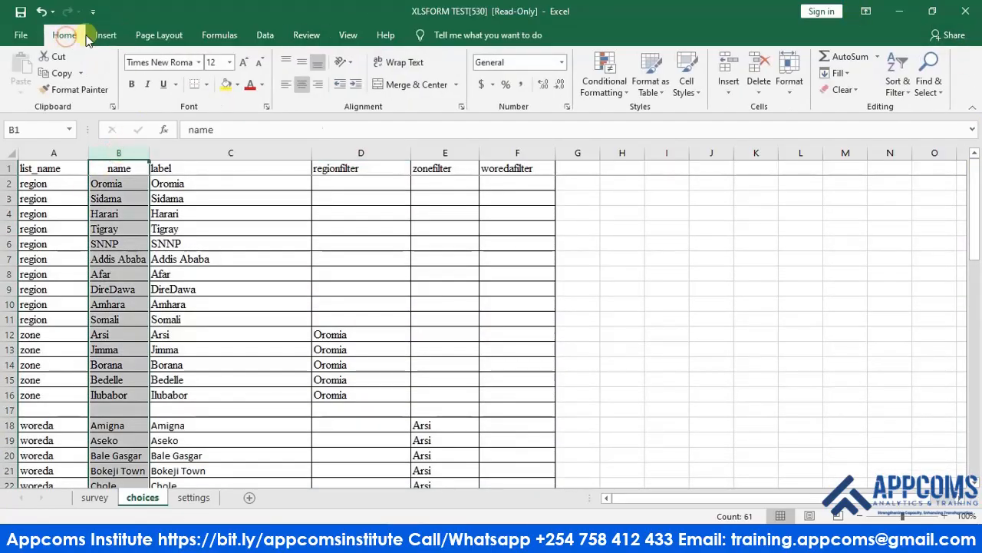
click(289, 88)
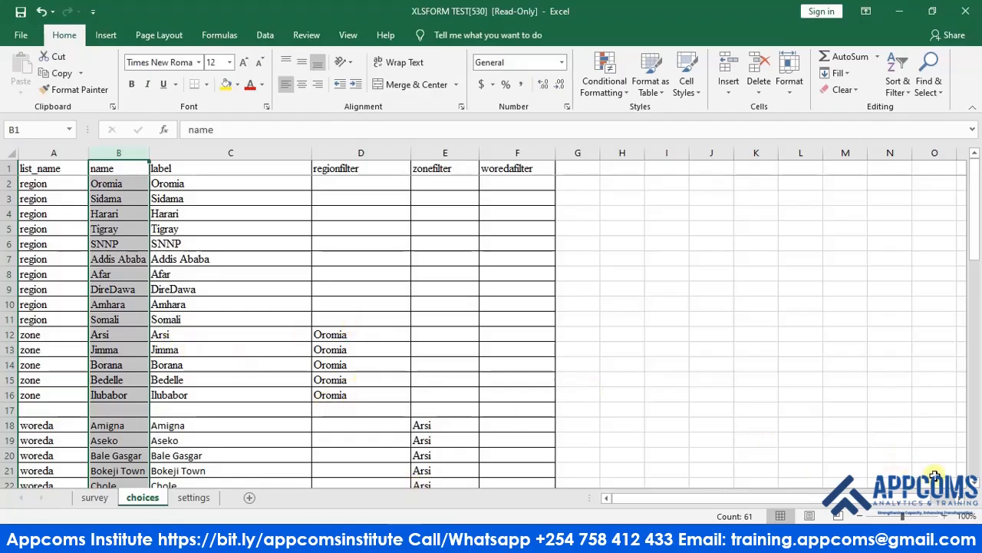
Copy Oromia from D12 and fill it into the regionfilter column for all woreda rows, D18:D27
click(975, 484)
click(975, 483)
click(975, 484)
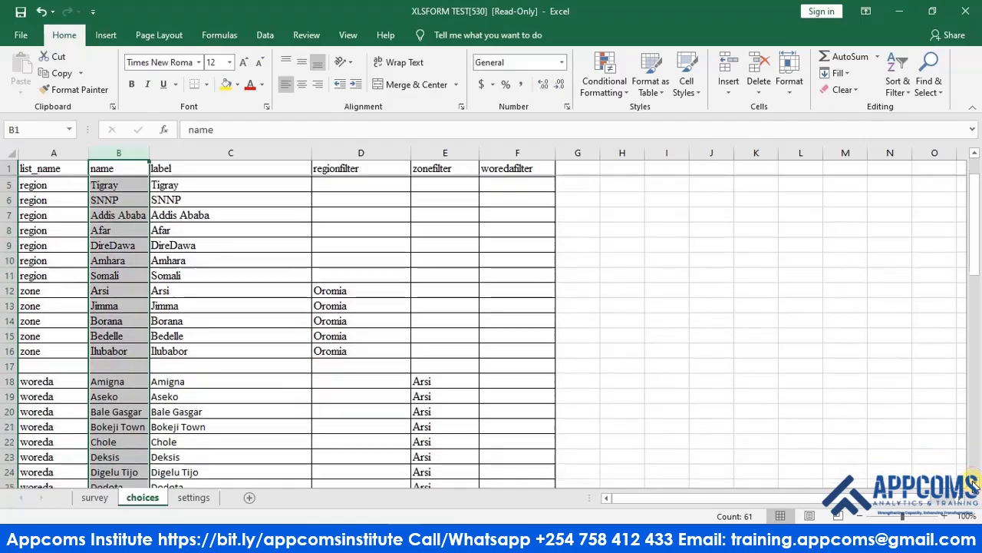
click(974, 483)
click(975, 484)
click(975, 484)
click(975, 483)
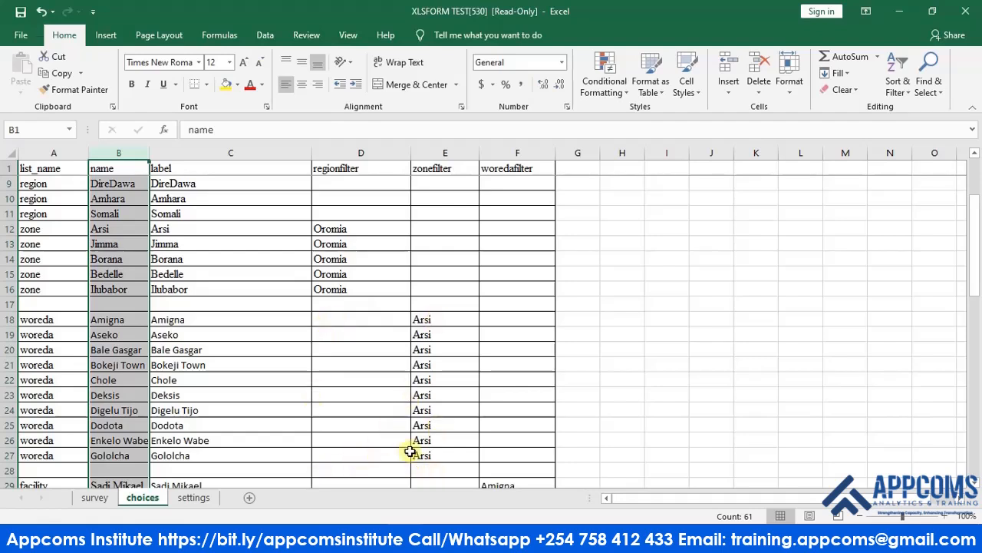
mouse_move(333, 222)
mouse_down()
mouse_move(329, 285)
mouse_move(350, 232)
mouse_up()
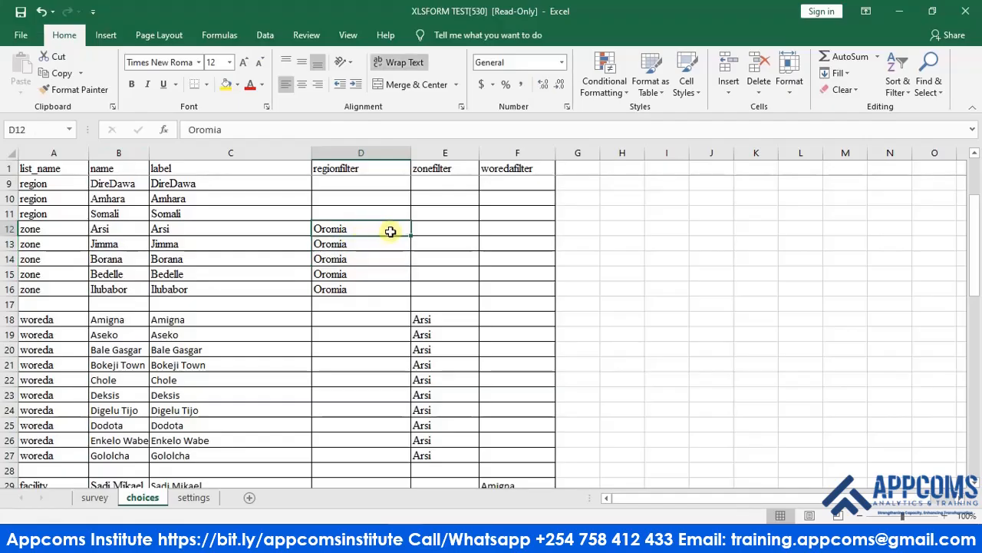
double_click(192, 129)
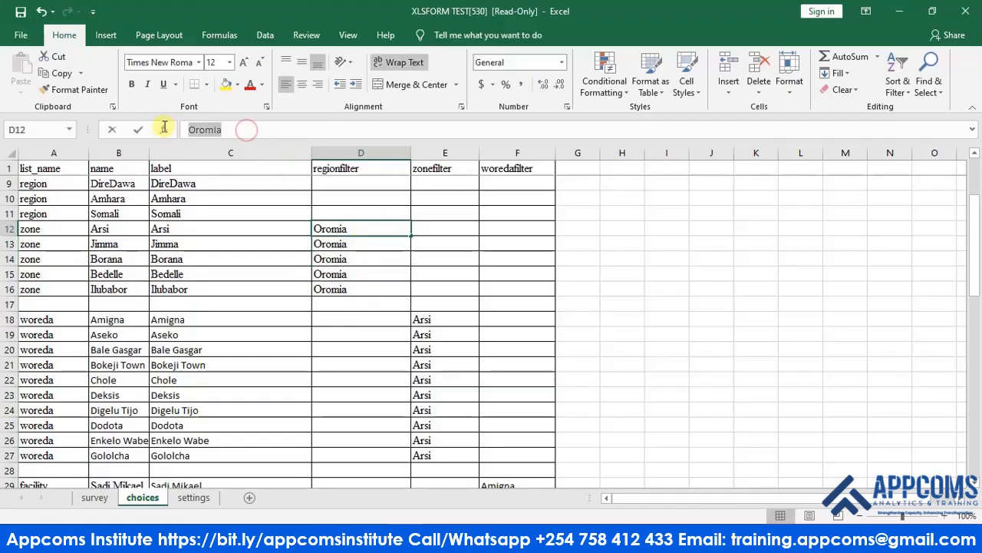
click(352, 318)
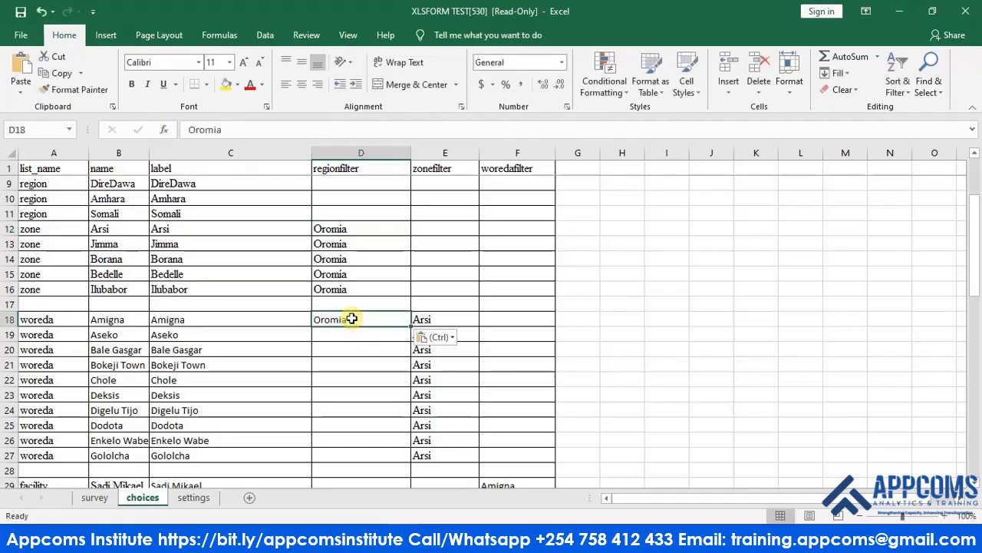
double_click(411, 327)
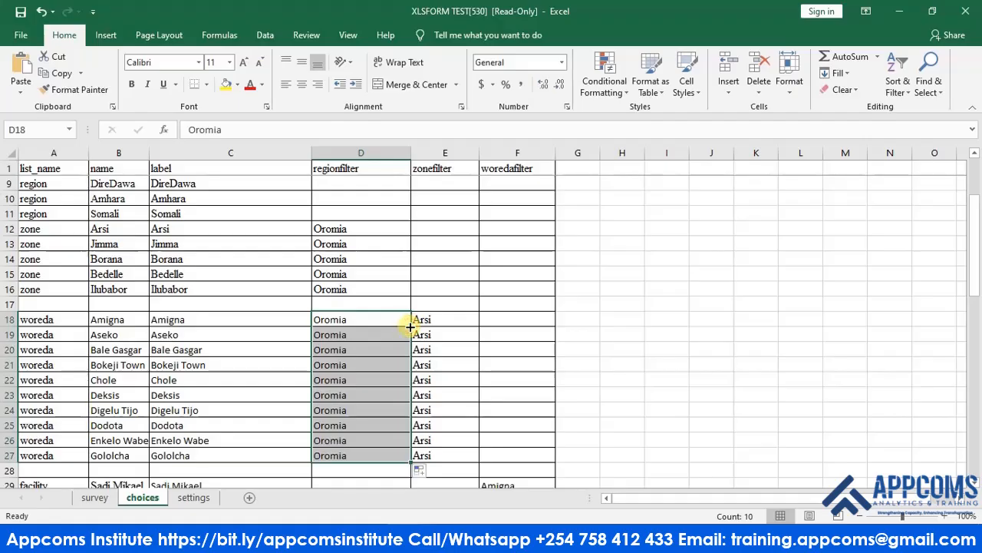
Paste Oromia into D29 and fill it down the regionfilter column for all facility rows, through D63
drag(975, 257, 976, 316)
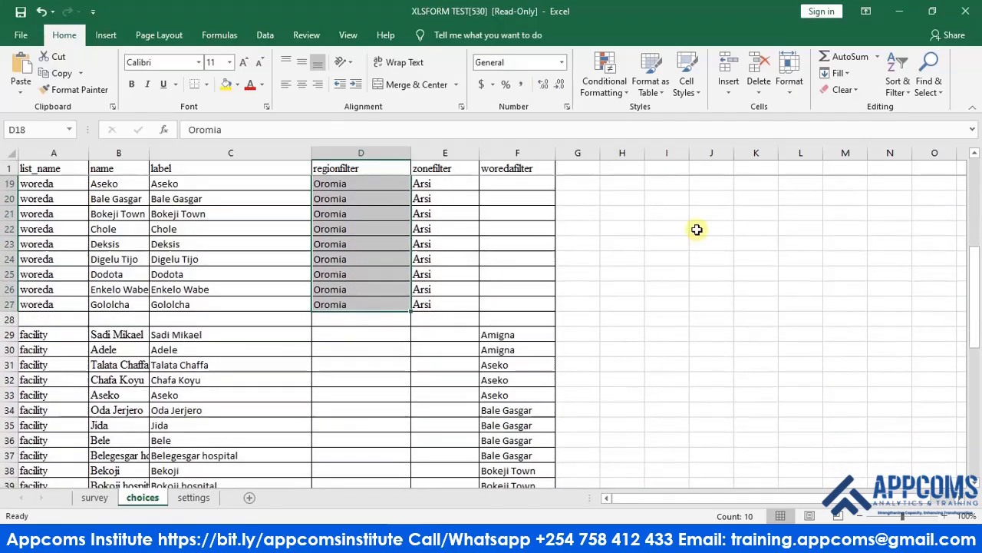
click(326, 333)
key(ctrl+v)
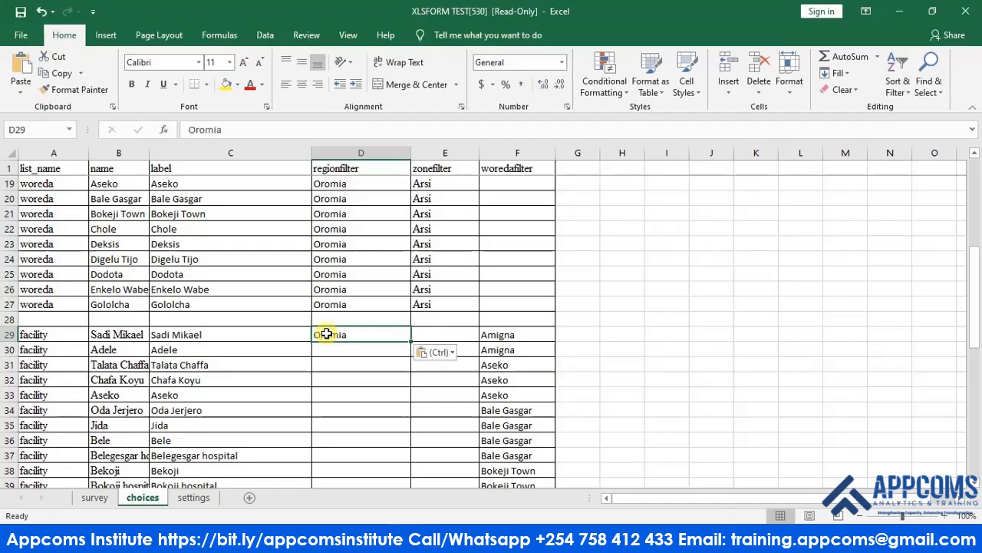
double_click(412, 341)
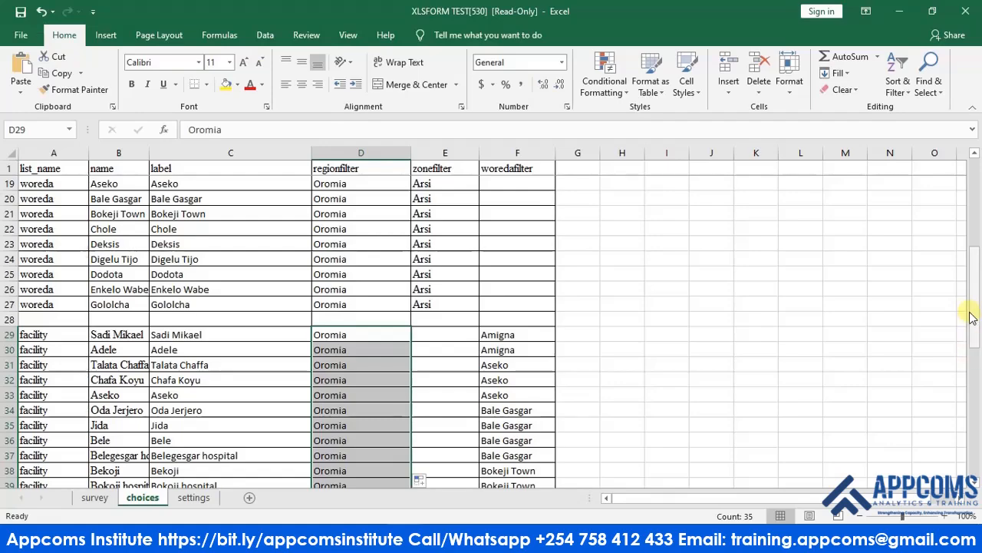
Copy the zone name Arsi from B12 and fill it into the zonefilter column for all facility rows, E29:E63
drag(971, 336, 961, 313)
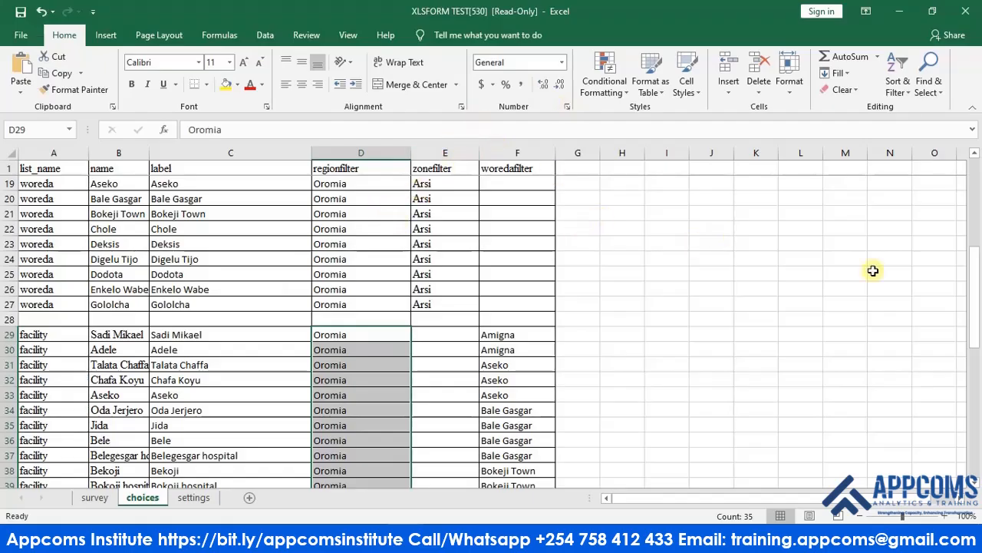
drag(976, 282, 959, 268)
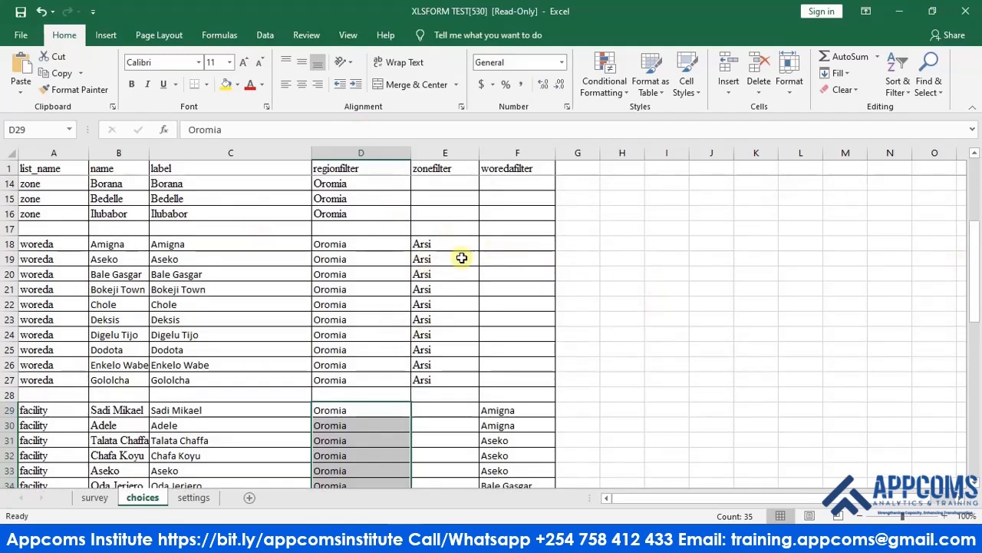
drag(973, 280, 965, 237)
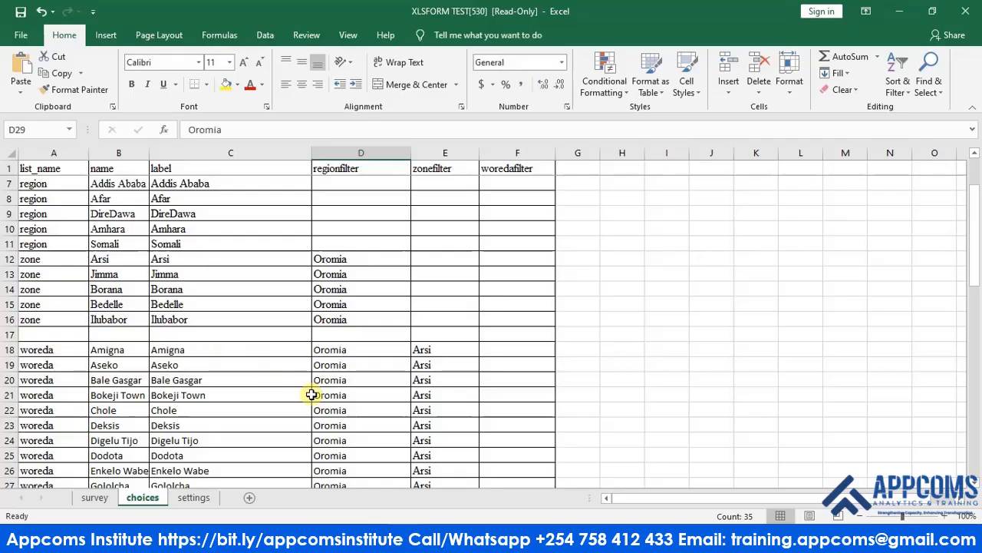
double_click(349, 304)
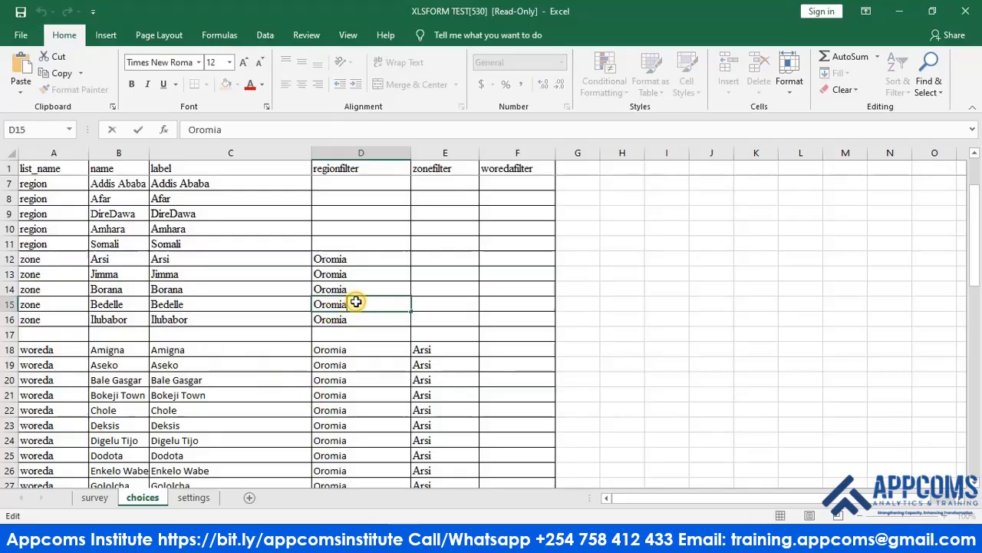
double_click(436, 347)
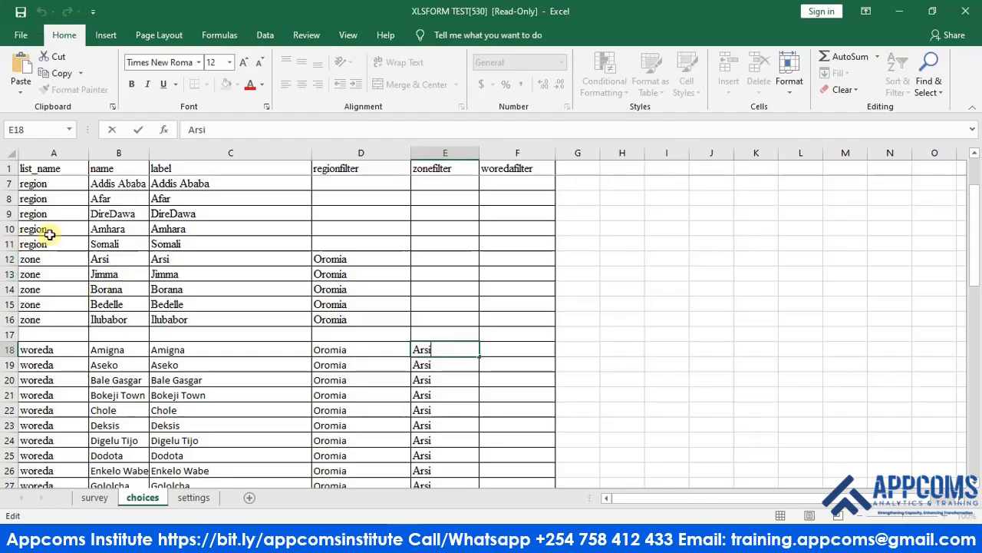
double_click(105, 258)
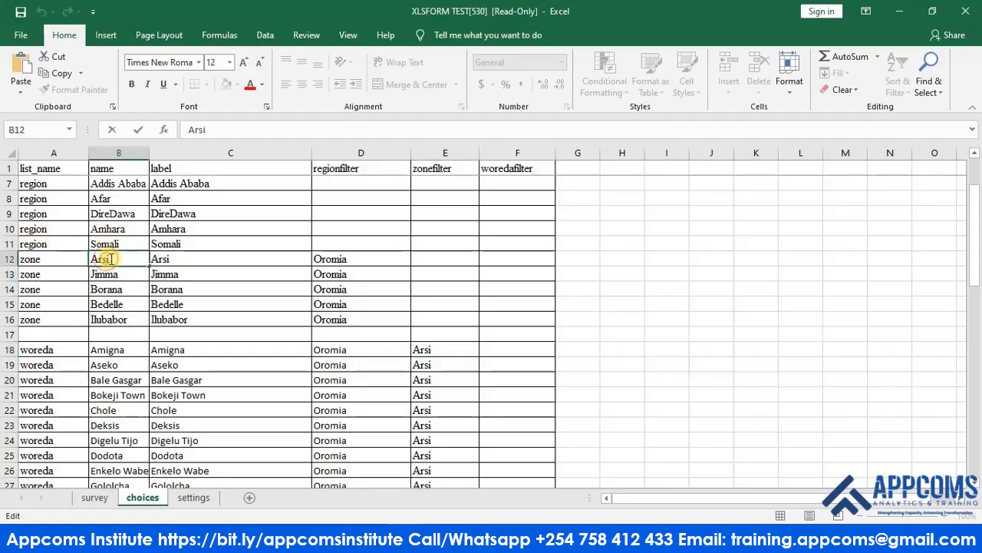
double_click(111, 259)
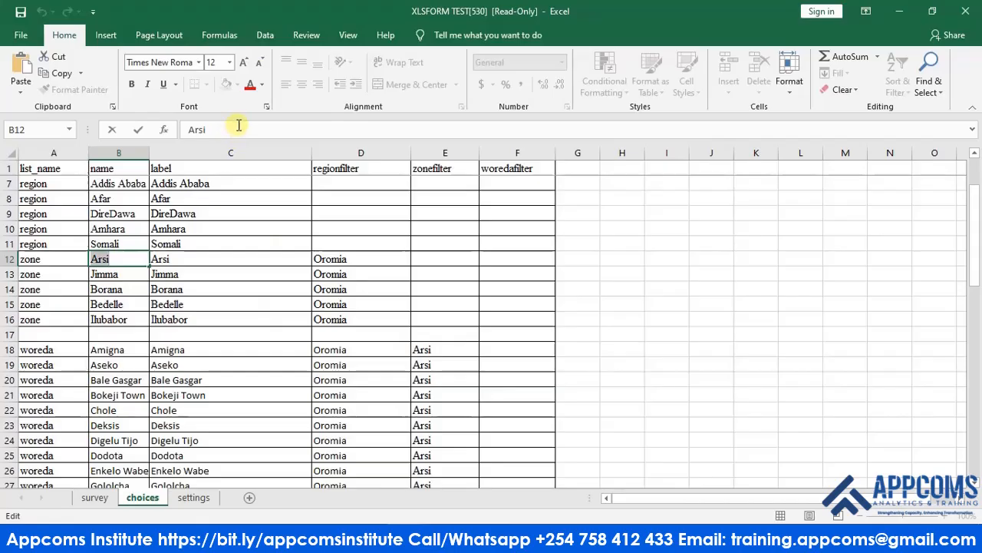
drag(236, 124, 145, 115)
key(ctrl+c)
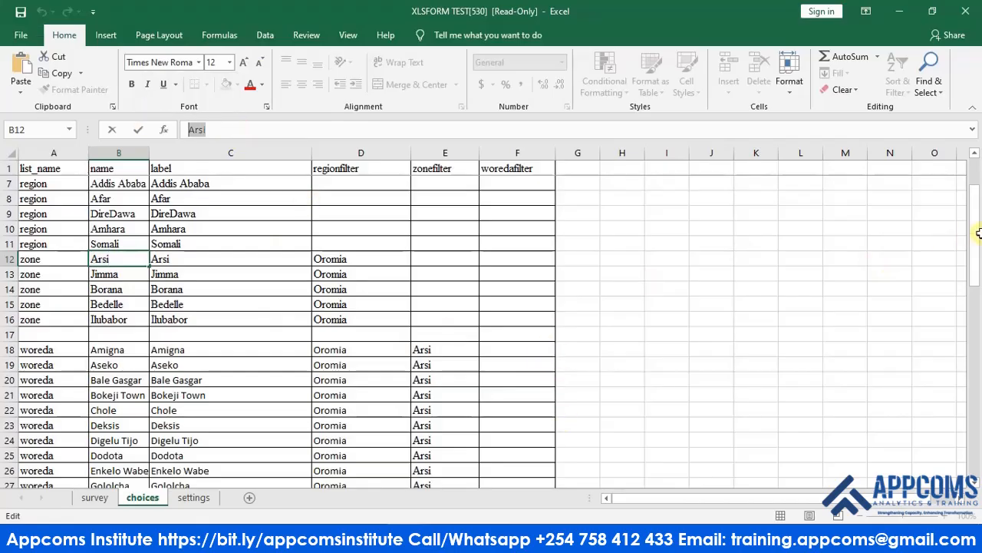
drag(979, 233, 979, 316)
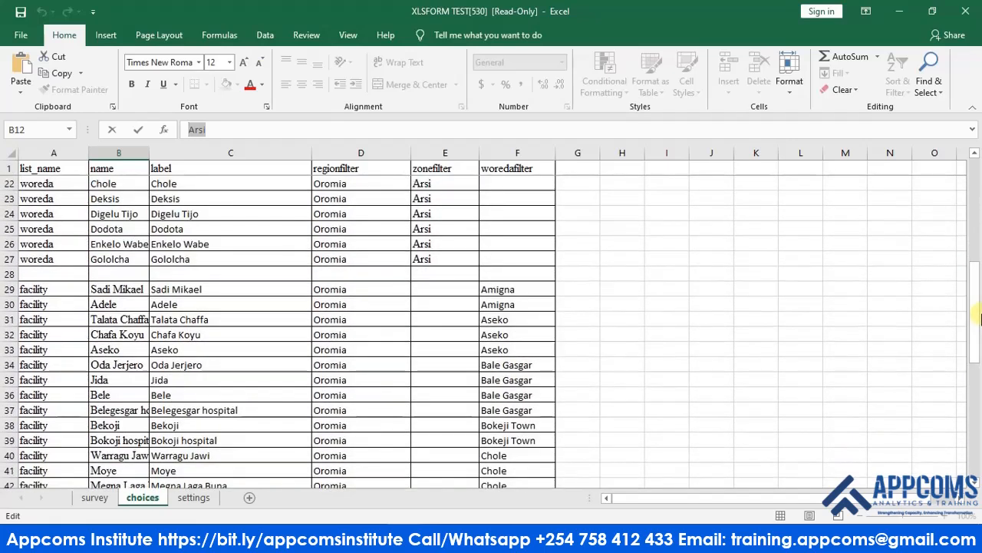
click(437, 294)
key(ctrl+v)
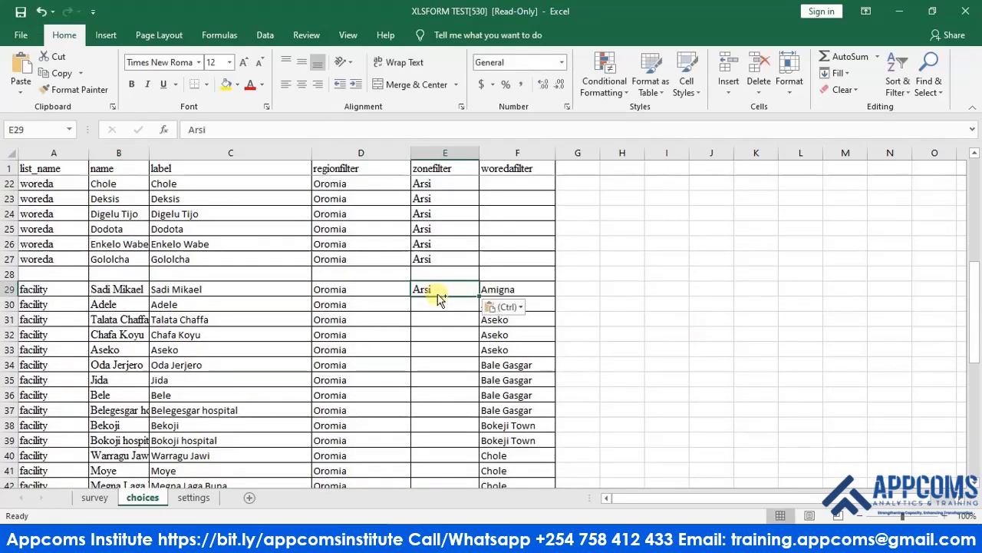
double_click(480, 295)
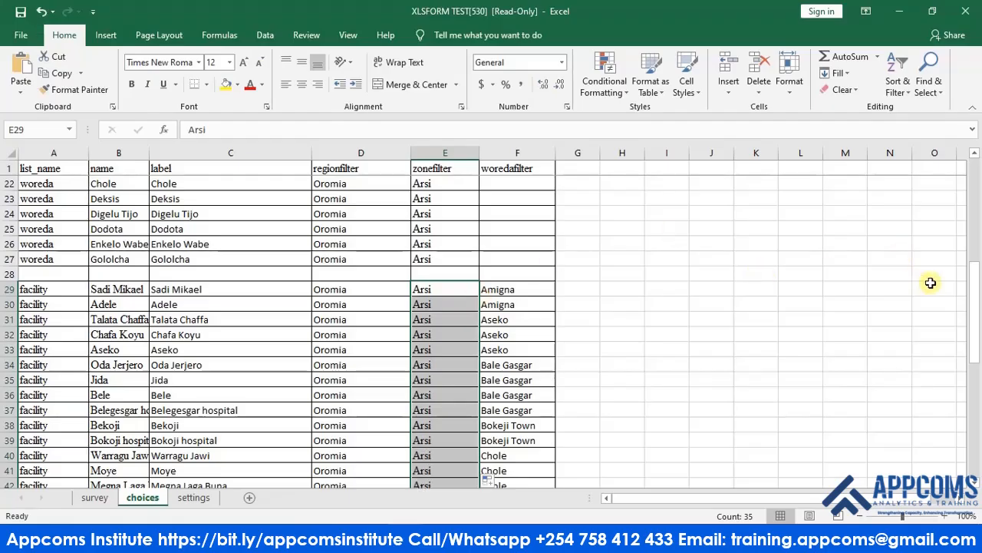
Widen the name column on the choices sheet so the longest facility names fit beside the label column
drag(975, 309, 963, 269)
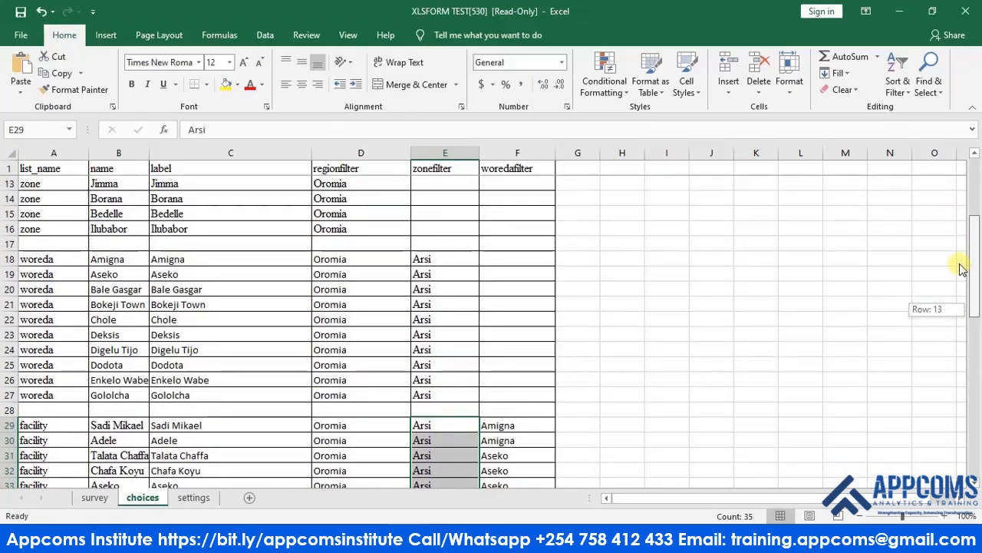
mouse_move(962, 269)
mouse_down()
mouse_move(959, 300)
mouse_move(961, 283)
mouse_up()
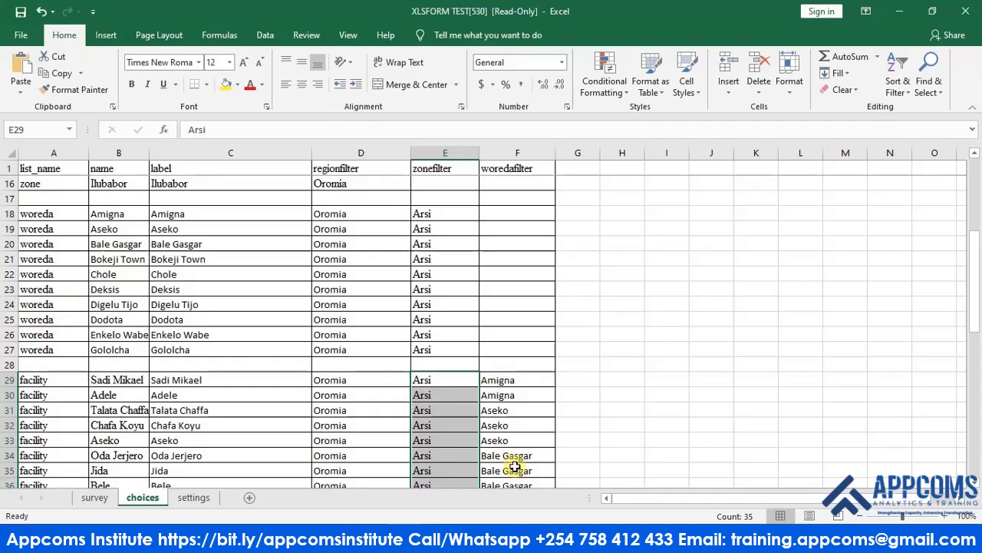
click(117, 244)
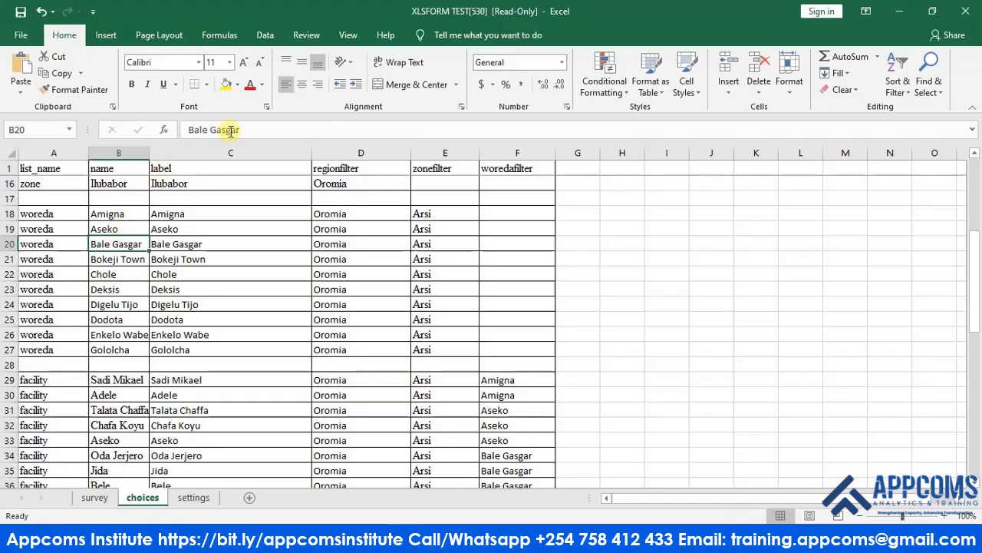
double_click(142, 244)
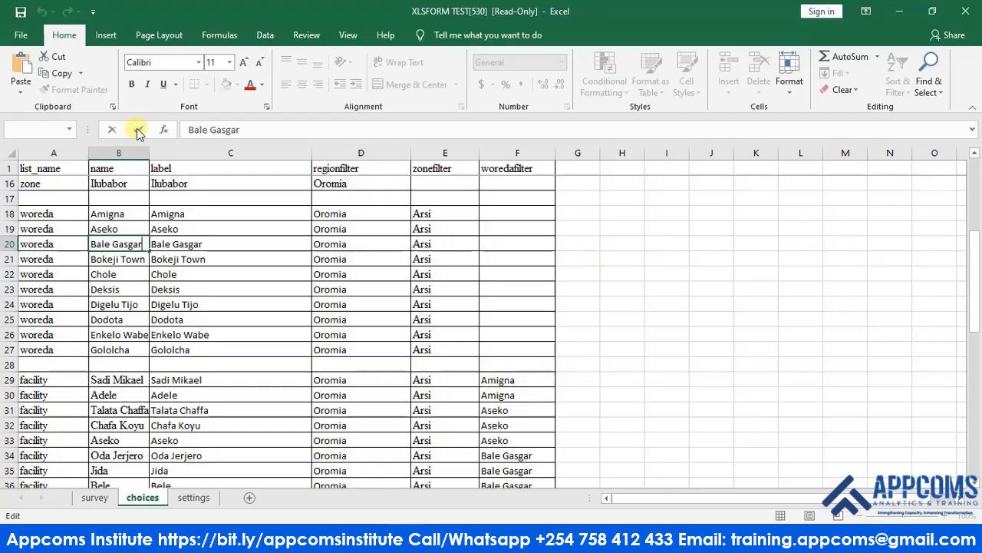
click(153, 154)
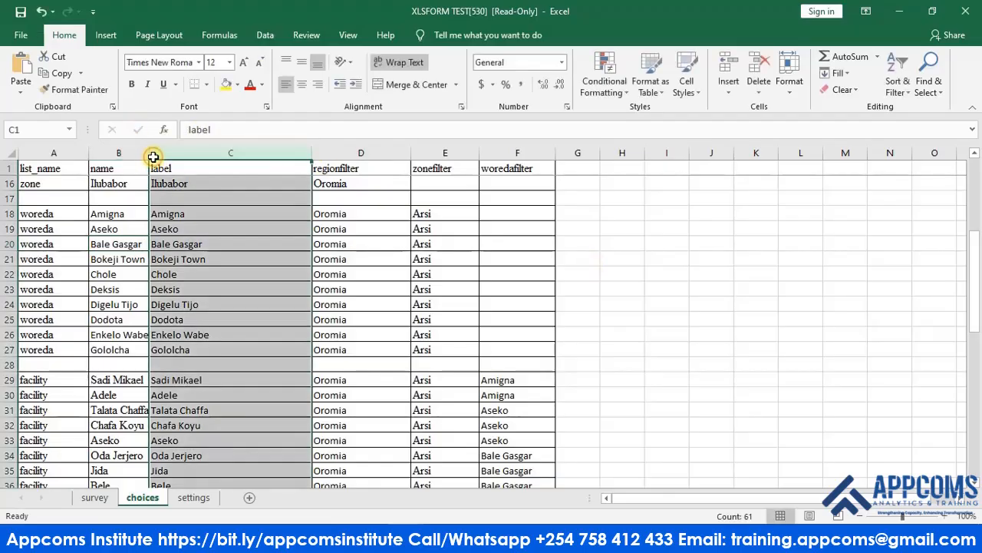
drag(149, 156, 178, 156)
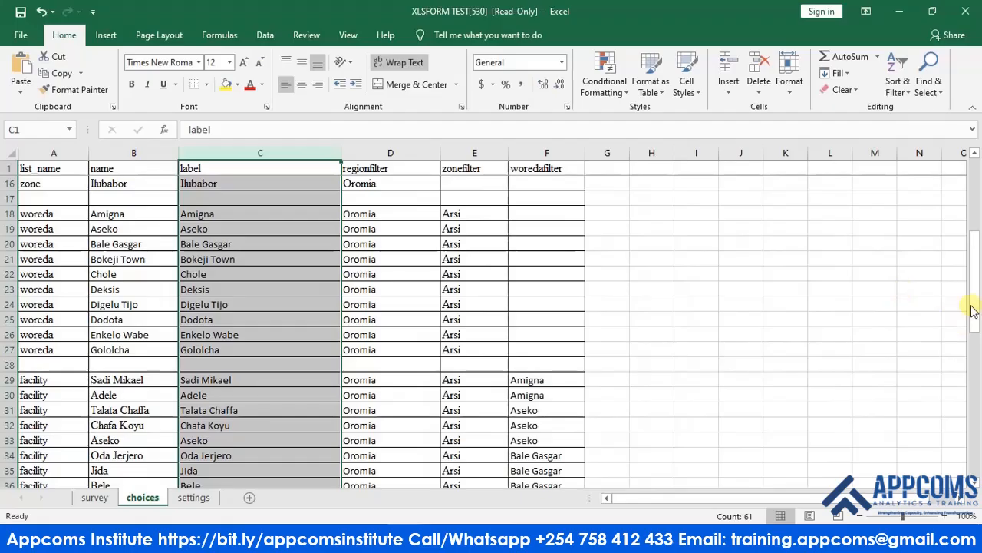
drag(973, 315, 976, 483)
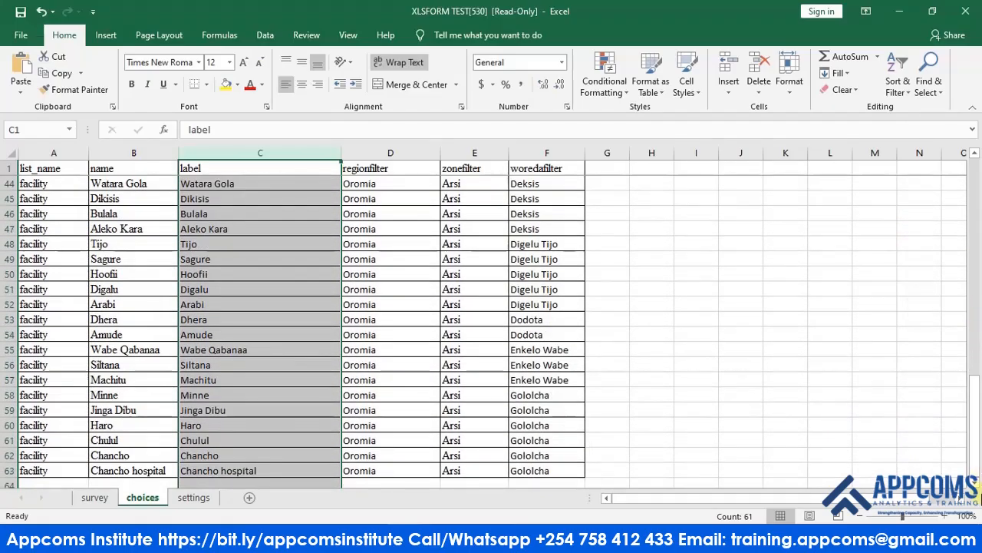
click(683, 411)
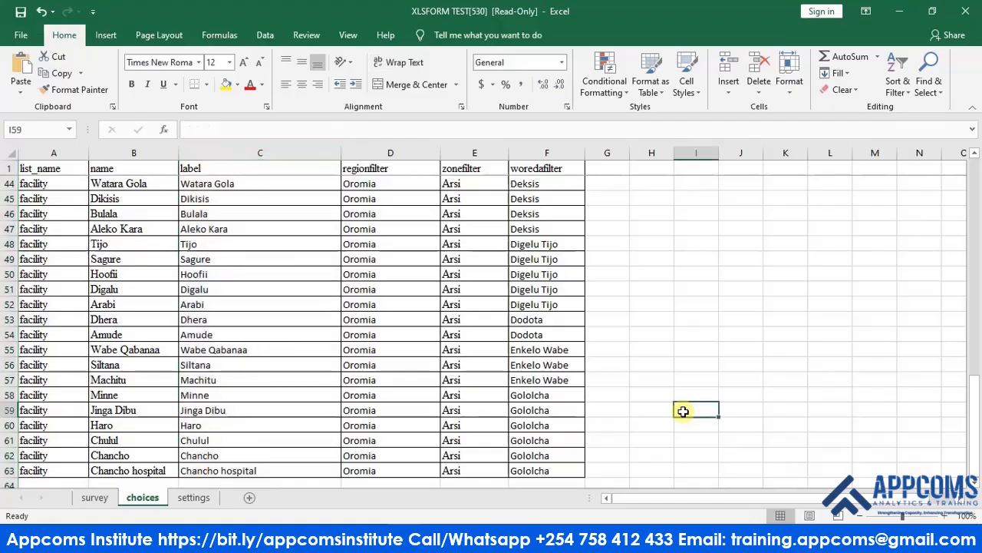
Rename the choicefilter header in I1 of the survey sheet to choice_filter
drag(977, 449, 957, 343)
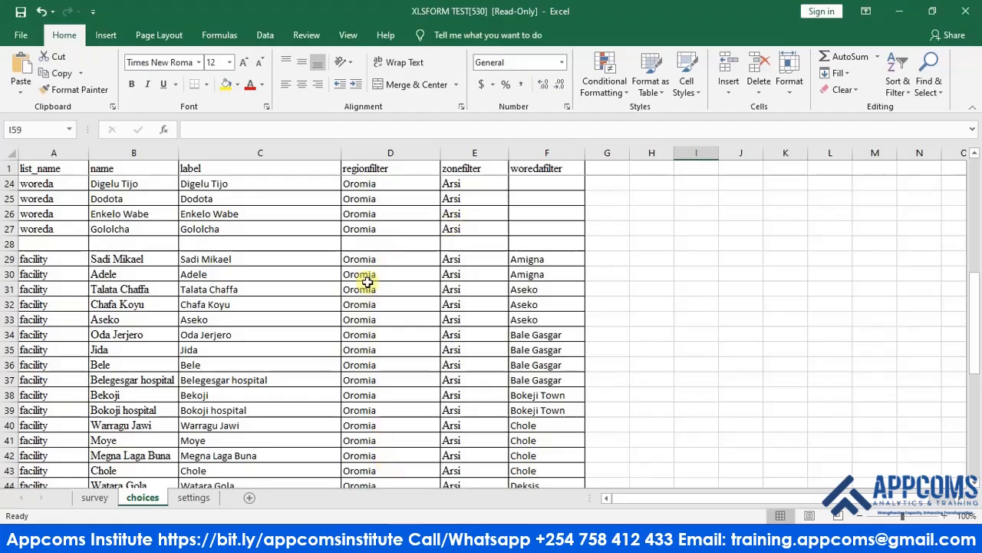
click(96, 498)
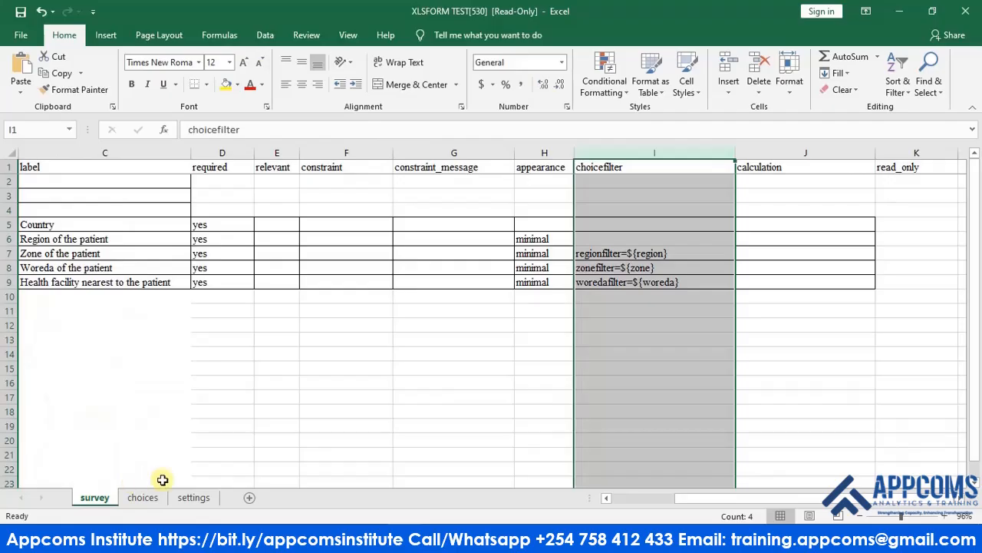
click(142, 497)
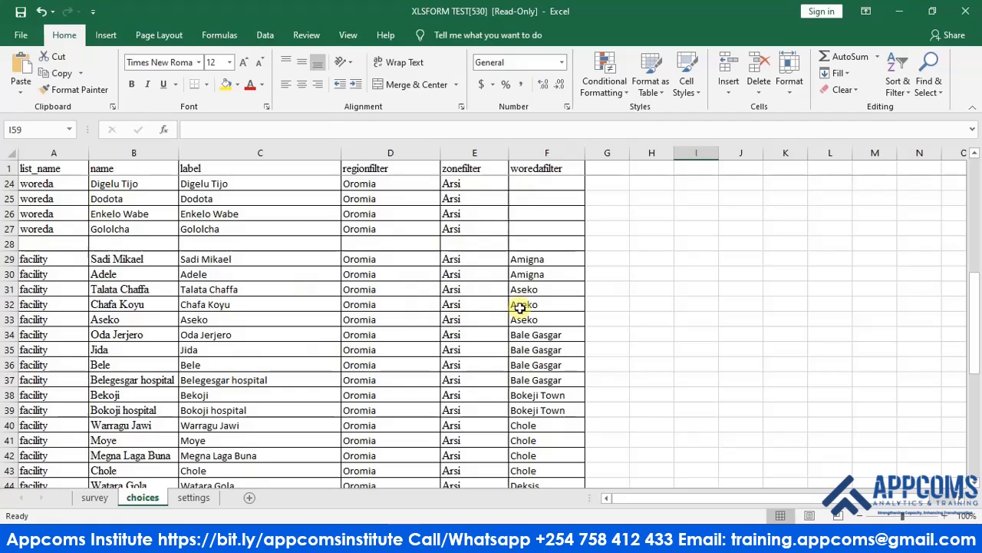
click(94, 497)
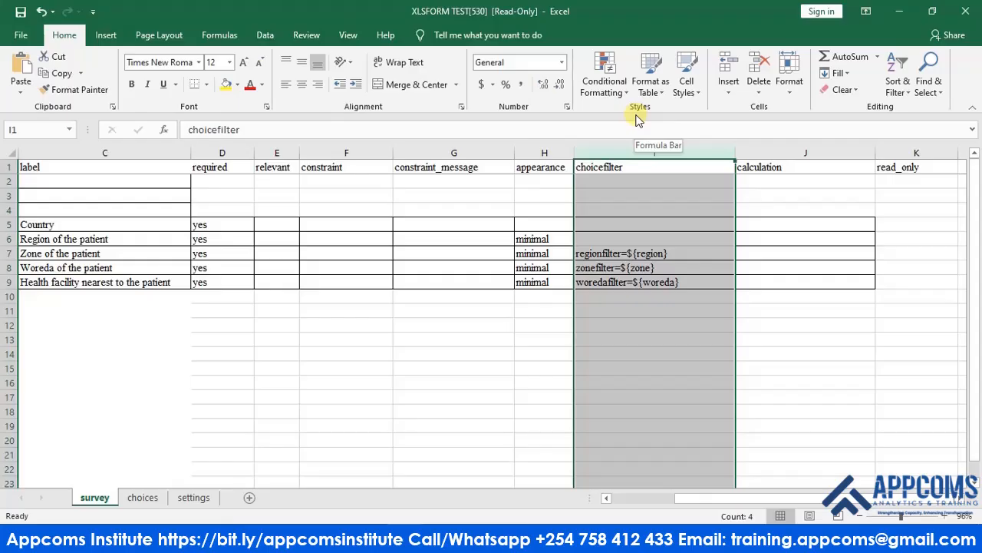
click(601, 173)
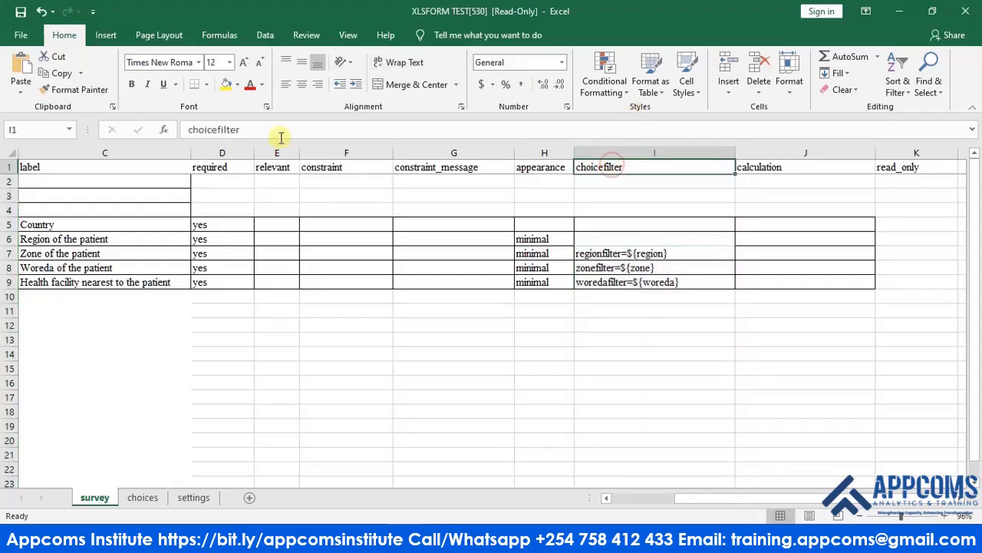
click(218, 129)
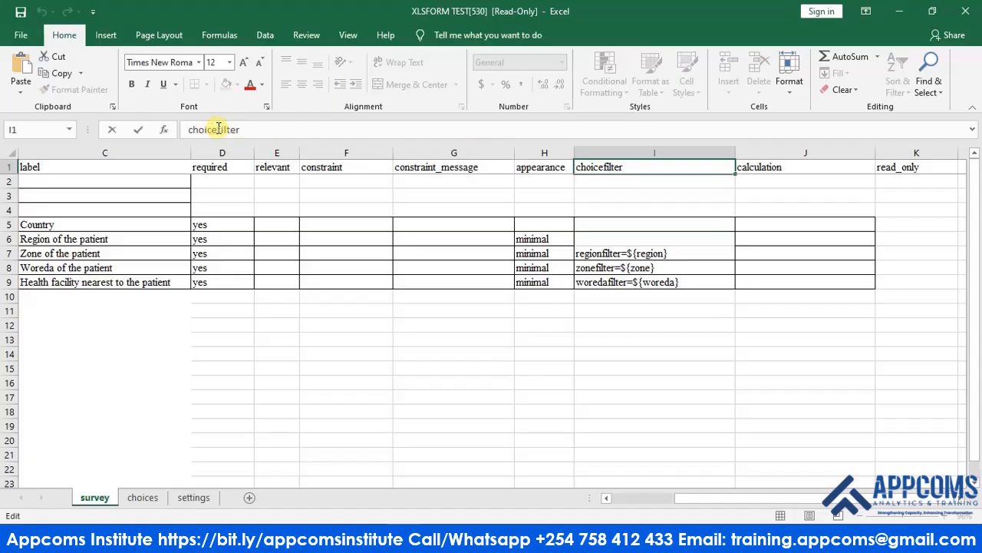
text(_)
click(558, 208)
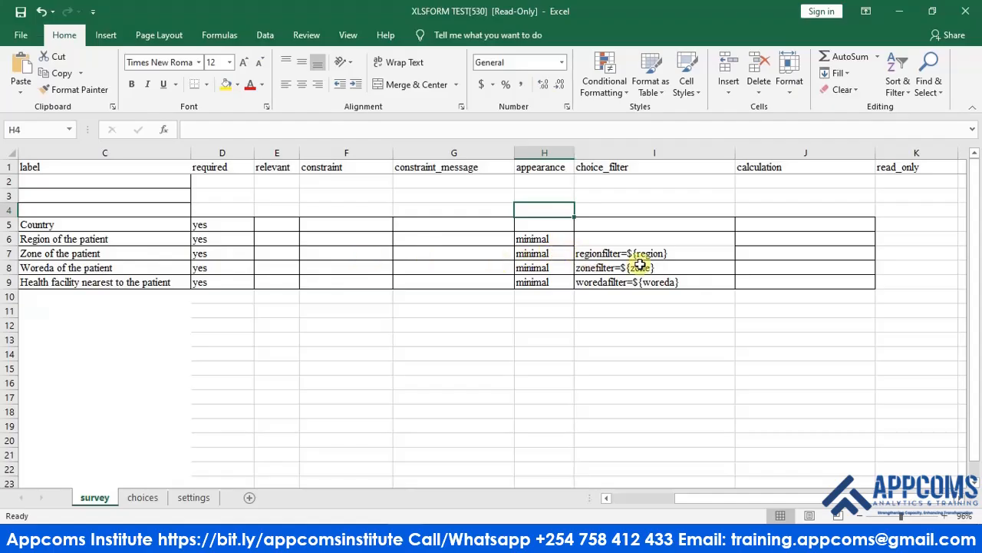
Copy the expression regionfilter=${region} from I7 into a blank Notepad document and place its window below the survey rows
double_click(671, 254)
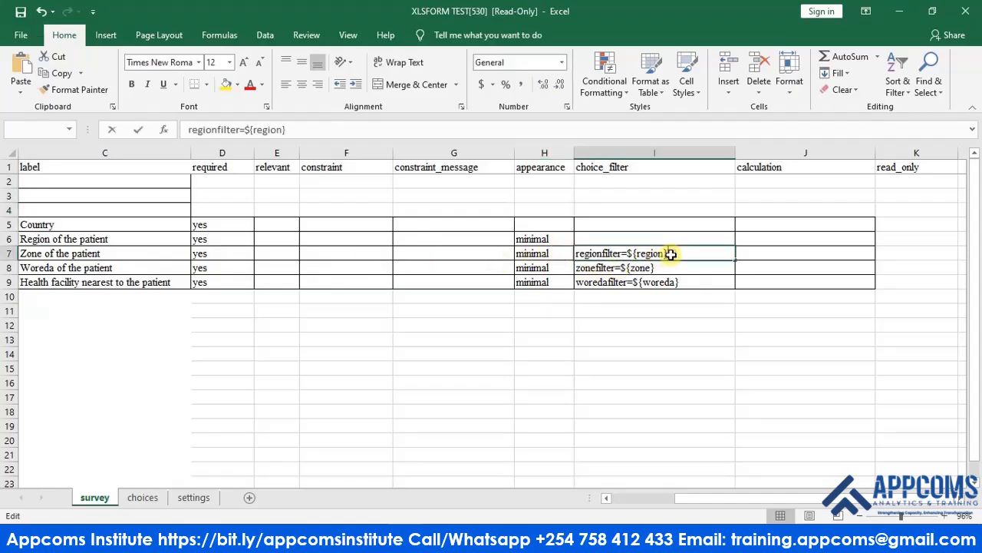
drag(671, 254, 572, 257)
key(ctrl+c)
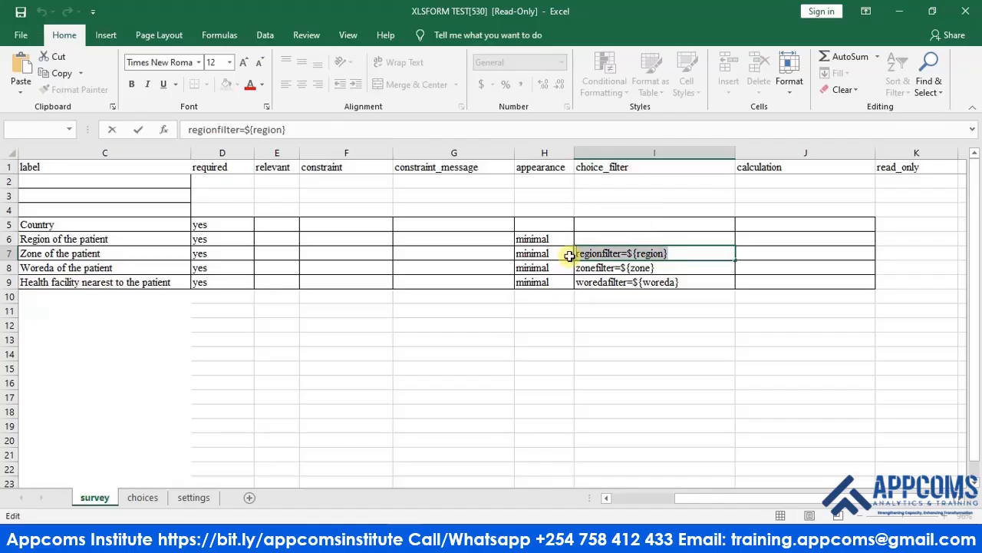
key(Escape)
click(600, 266)
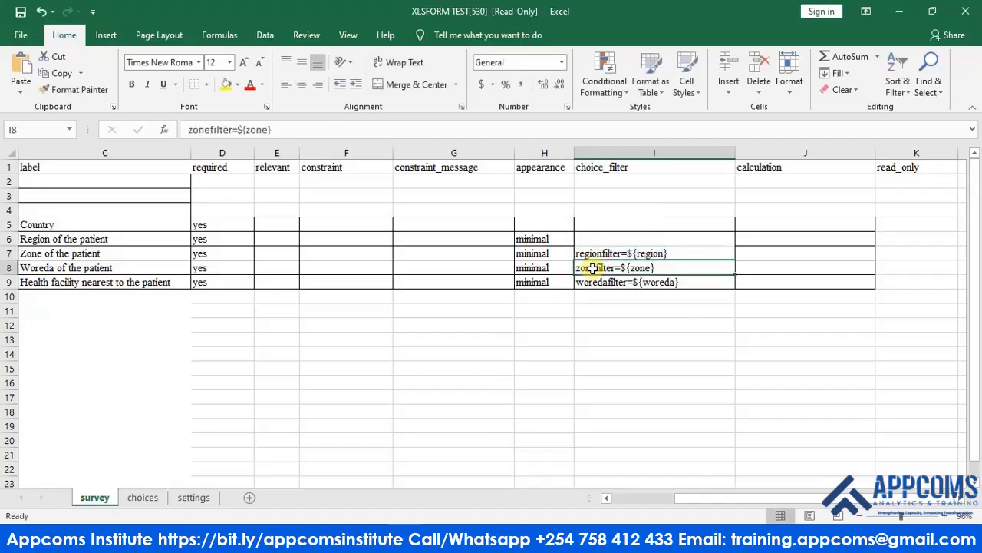
click(184, 130)
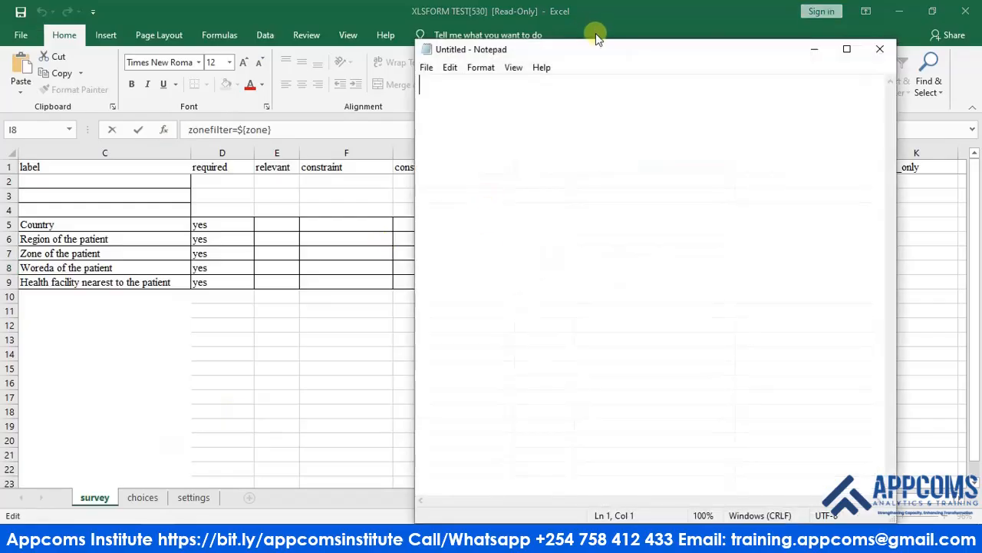
drag(593, 42, 617, 184)
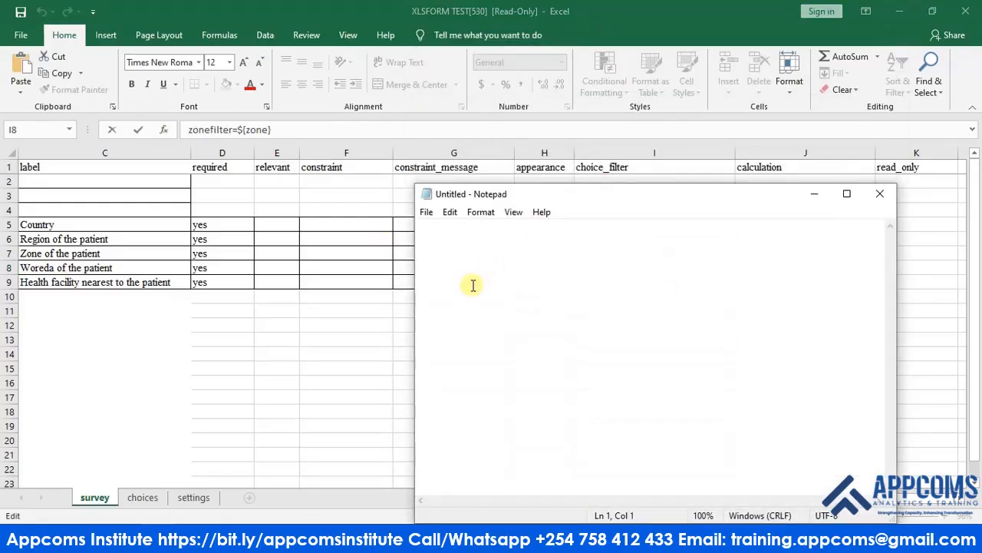
key(ctrl+v)
drag(555, 198, 319, 277)
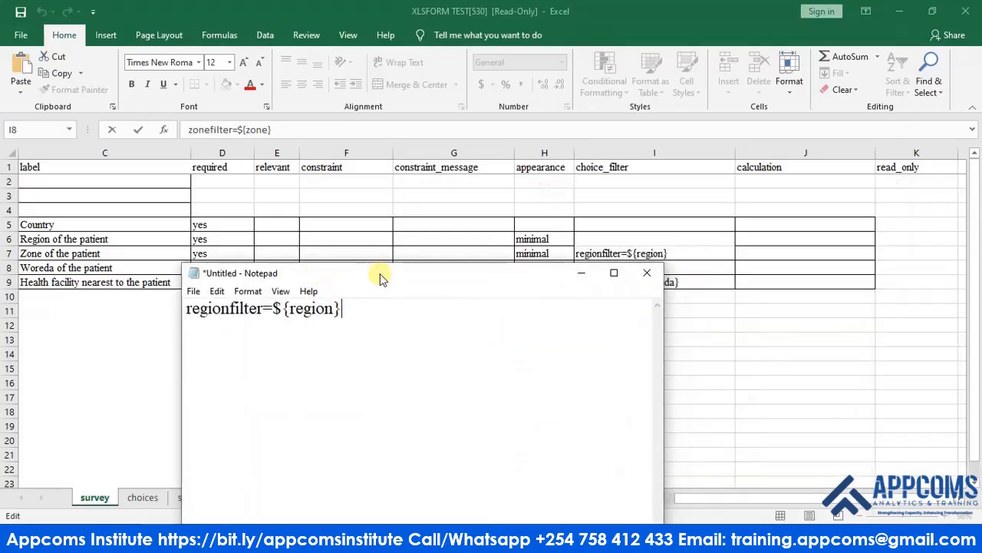
drag(379, 280, 351, 346)
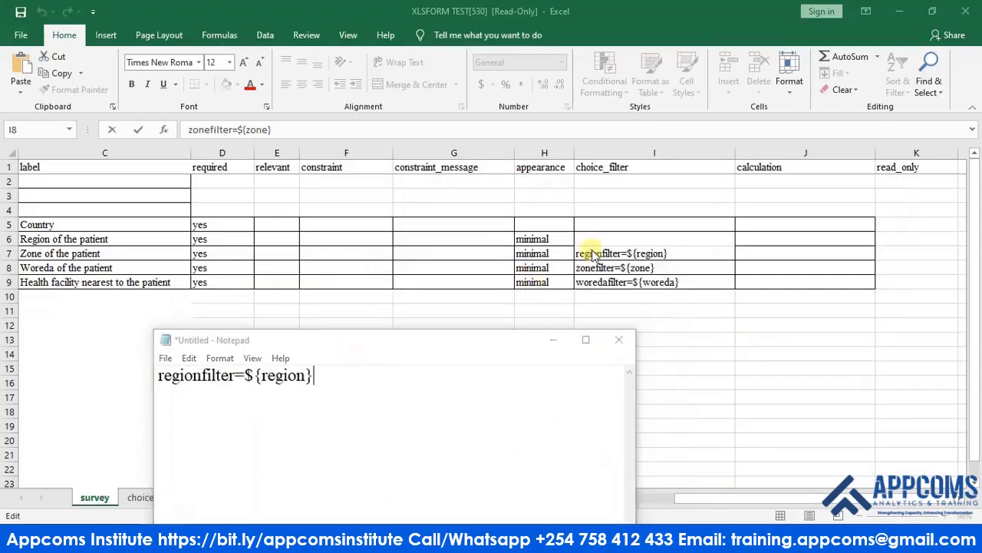
Copy zonefilter=${zone} from I8 in Excel and append it to the Notepad expression, joined with AND
key(alt+Tab)
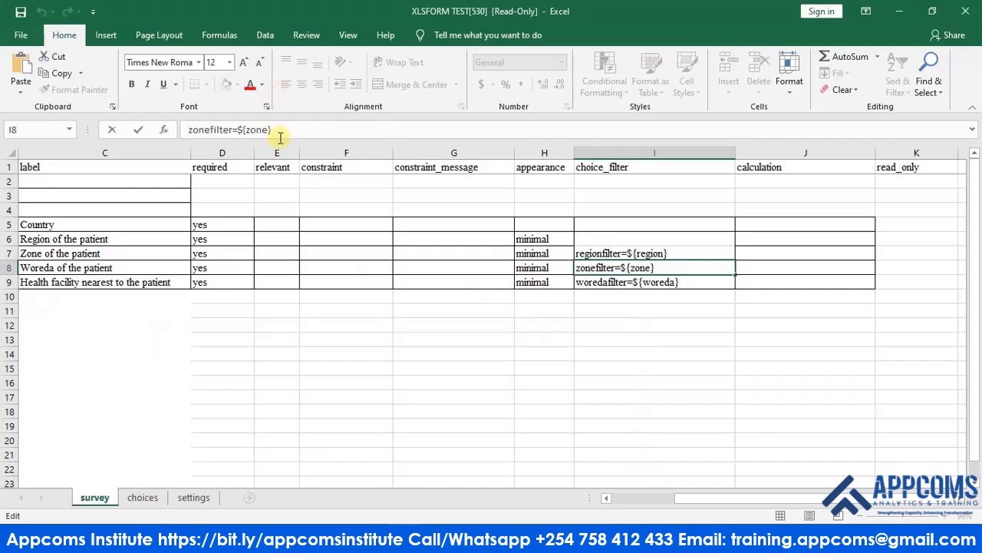
drag(282, 130, 151, 134)
key(ctrl+c)
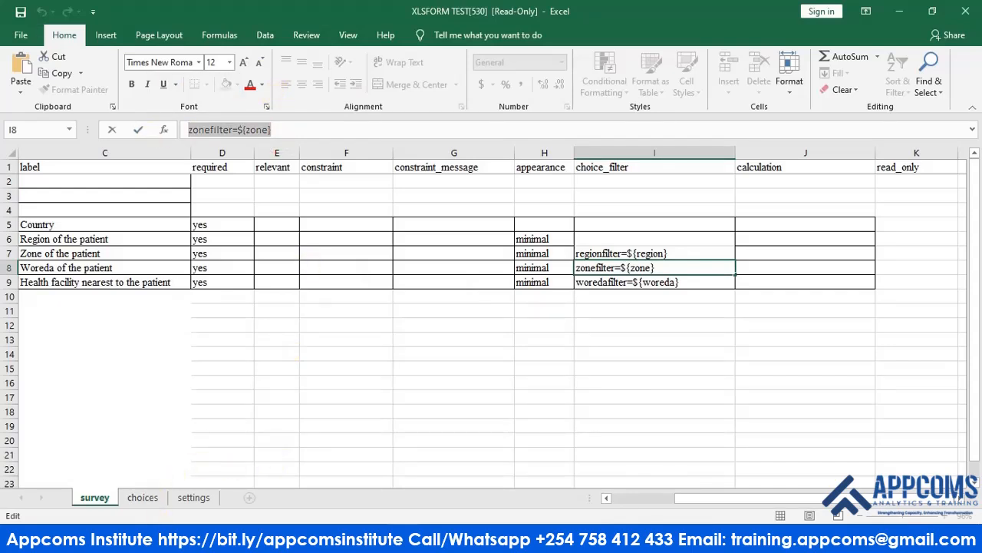
click(158, 537)
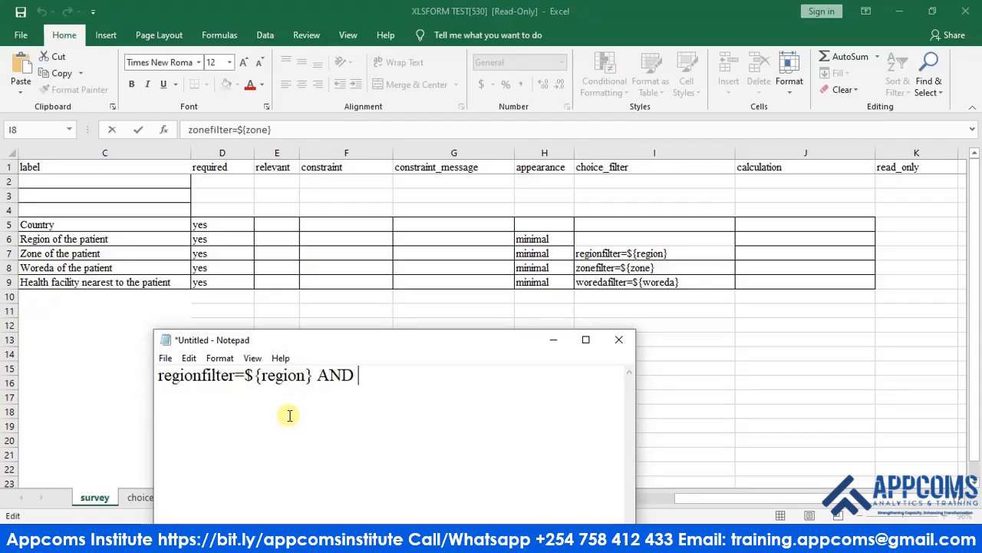
text(AND)
key(ctrl+v)
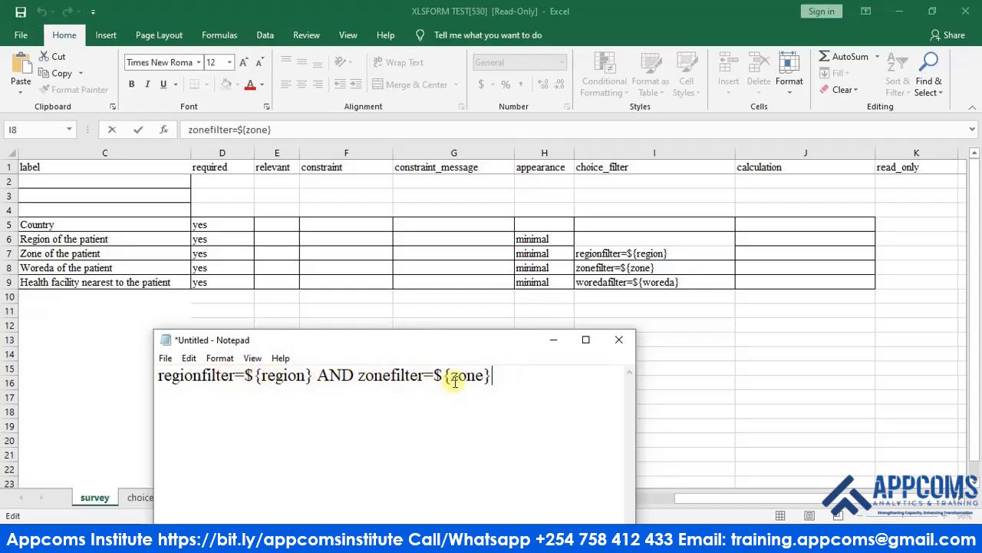
Copy the combined Notepad expression and replace the woreda question's choice filter in I8 with regionfilter=${region} AND zonefilter=${zone}
drag(499, 379, 157, 374)
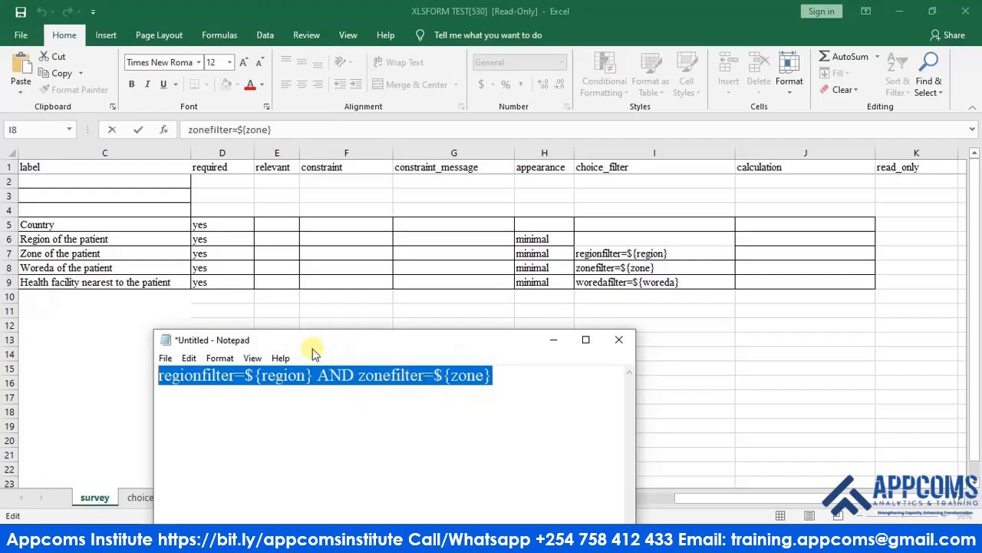
right_click(466, 373)
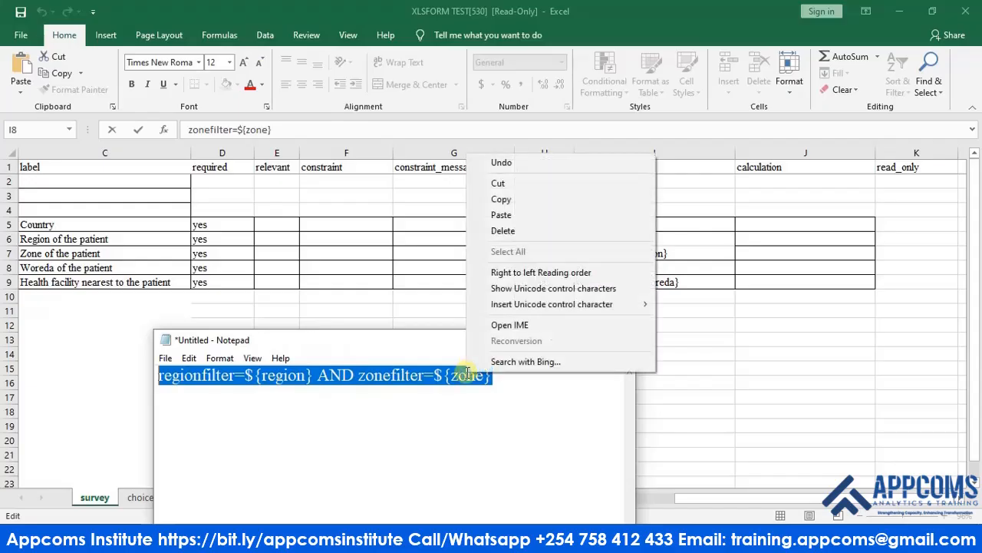
click(511, 201)
click(614, 262)
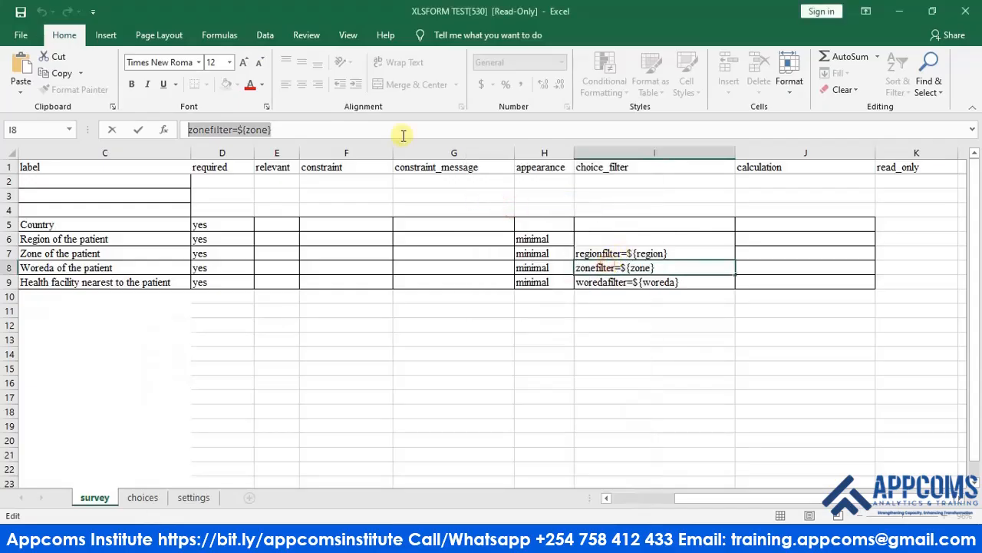
key(ctrl+v)
click(262, 129)
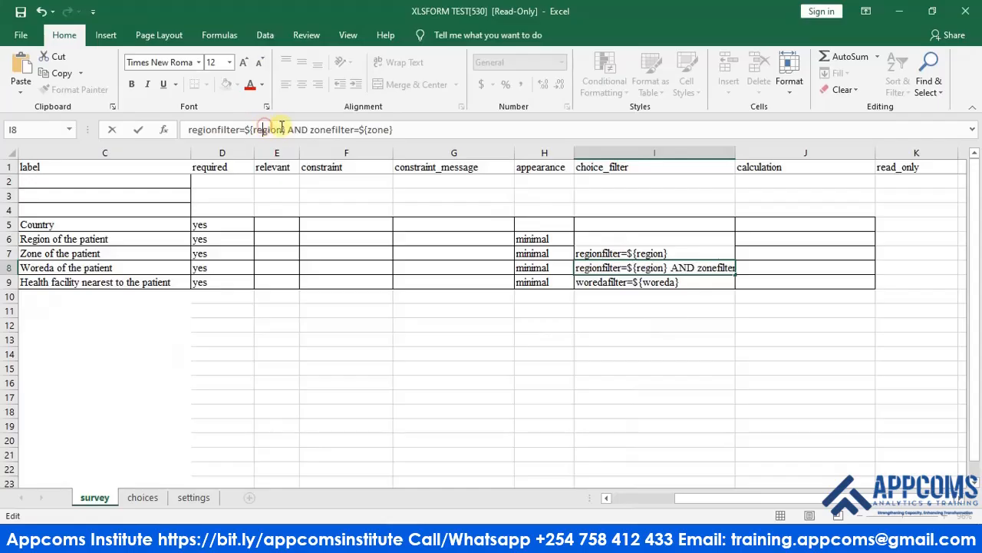
Widen the choice_filter column on the survey sheet so the combined expression fits on one line
double_click(733, 153)
drag(700, 152, 821, 145)
click(734, 367)
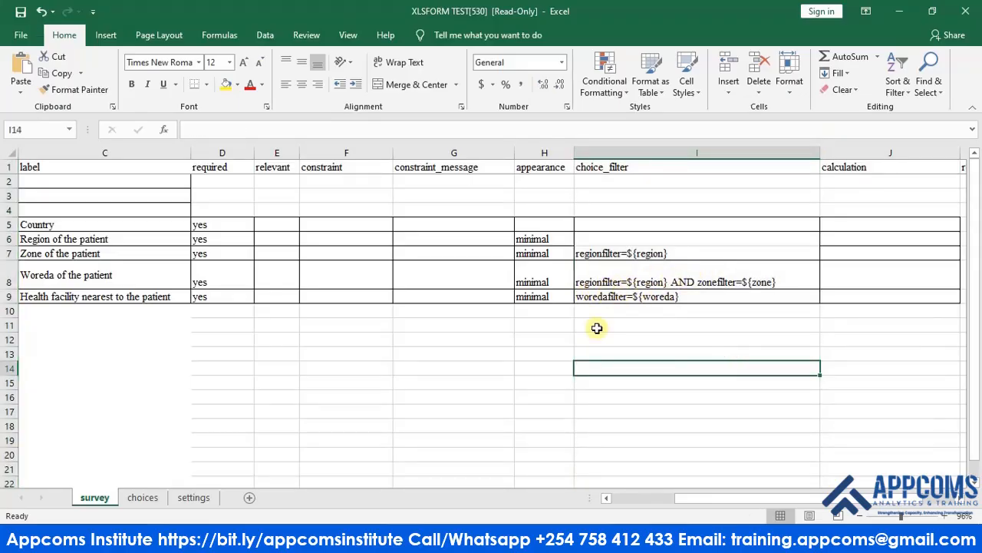
Copy woredafilter=${woreda} from I9 and append it to the Notepad expression, joined with AND, widening the window to fit the full line
click(652, 299)
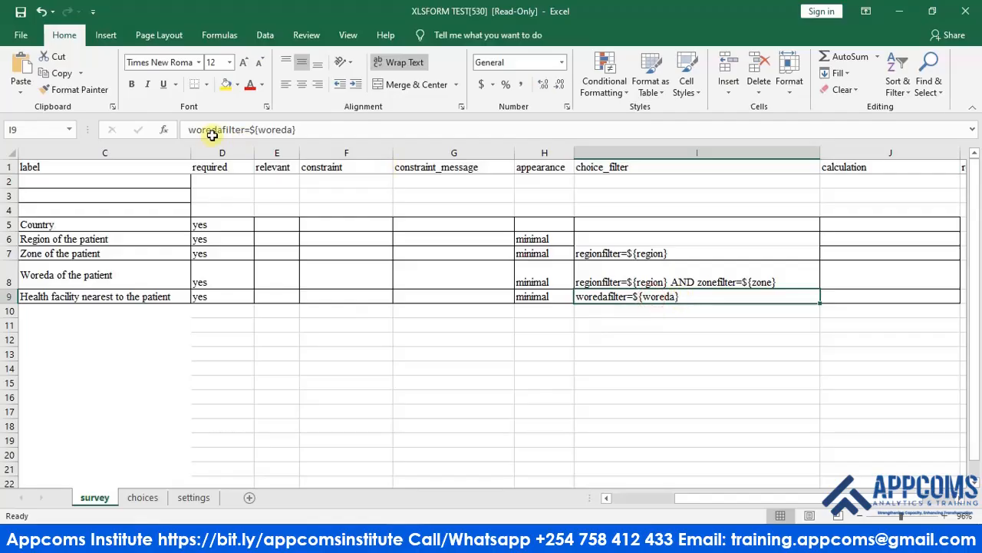
drag(298, 135, 160, 128)
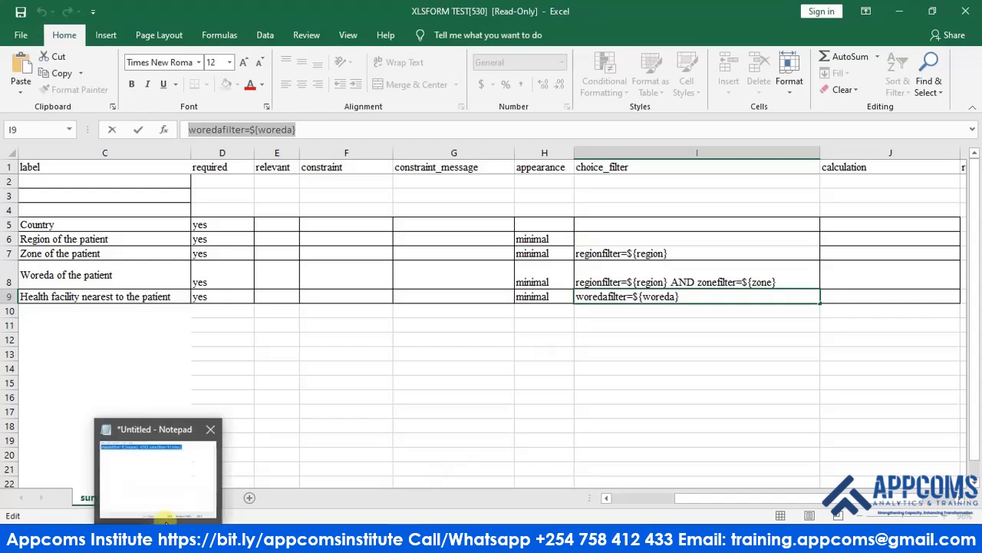
mouse_move(404, 541)
mouse_move(368, 541)
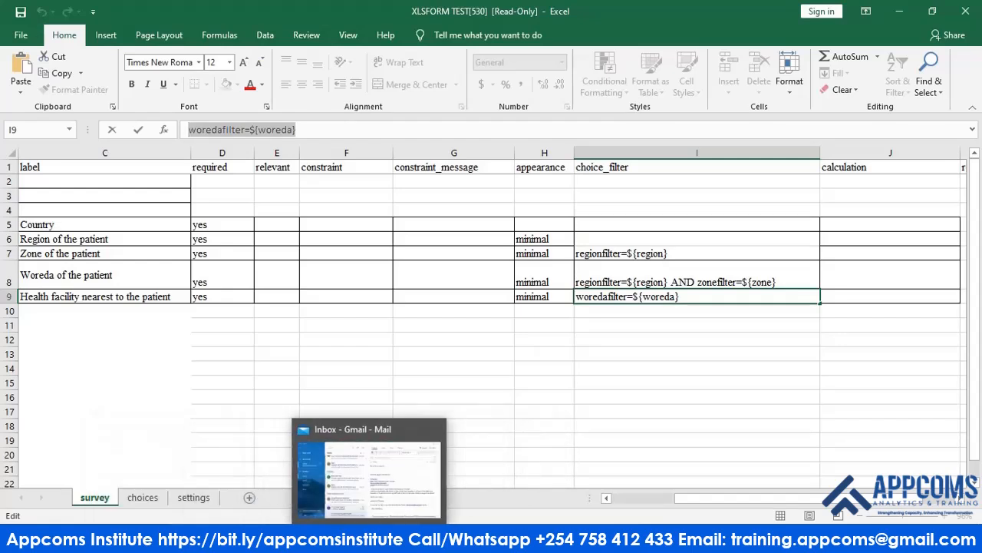
mouse_move(157, 541)
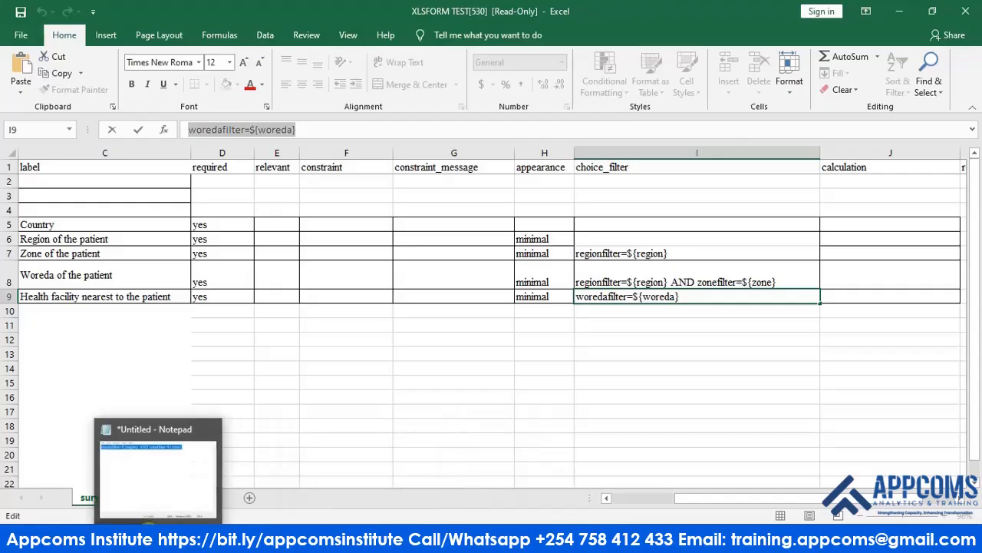
click(153, 499)
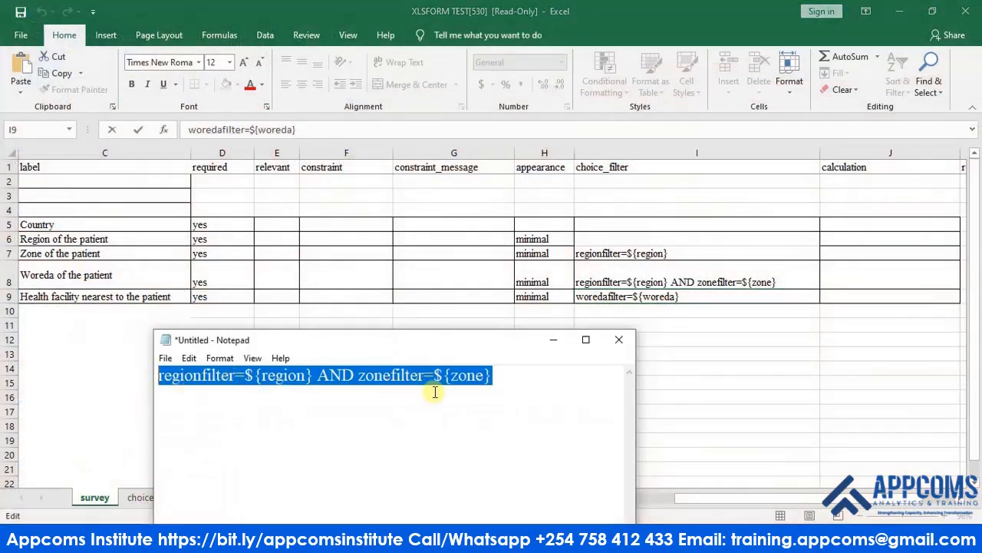
click(508, 386)
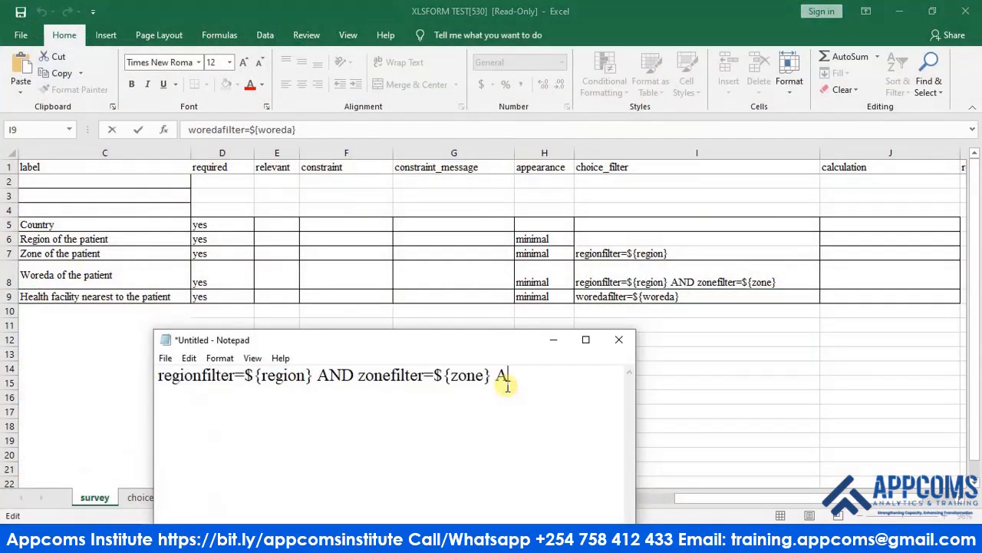
text(AND)
key(ctrl+v)
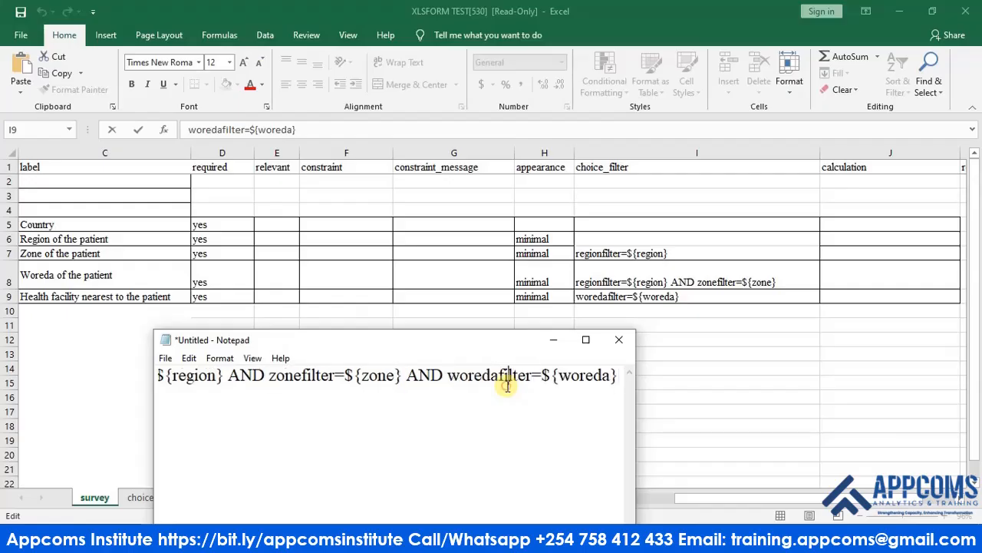
drag(639, 402, 856, 411)
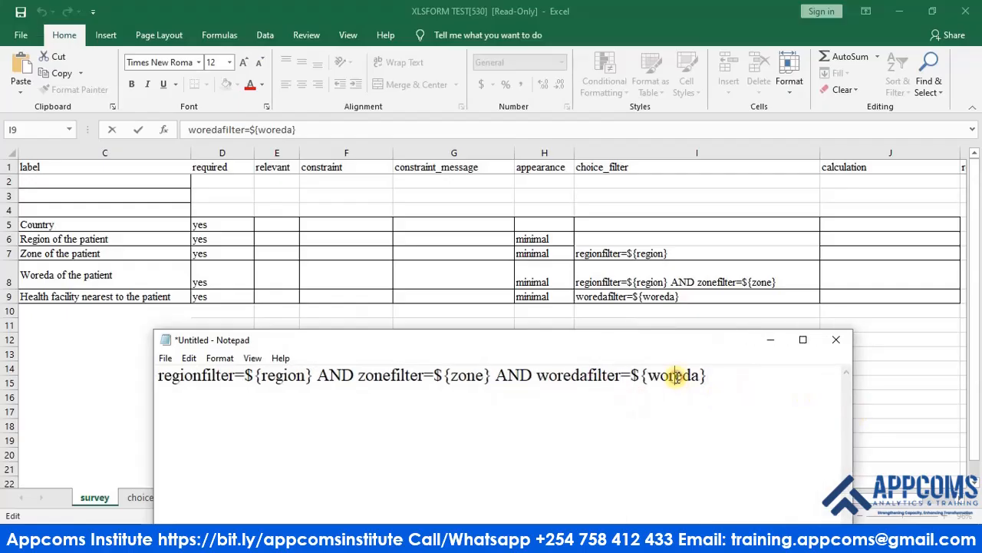
Replace I9 with the full Notepad expression combining region, zone and woreda filters, and widen the choice_filter column to fit it on one line
key(ctrl+a)
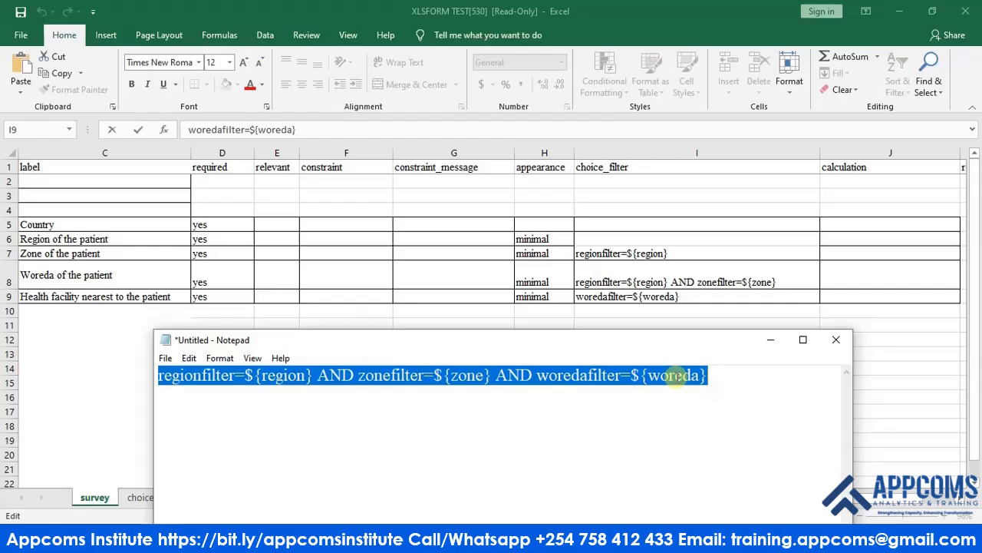
click(683, 298)
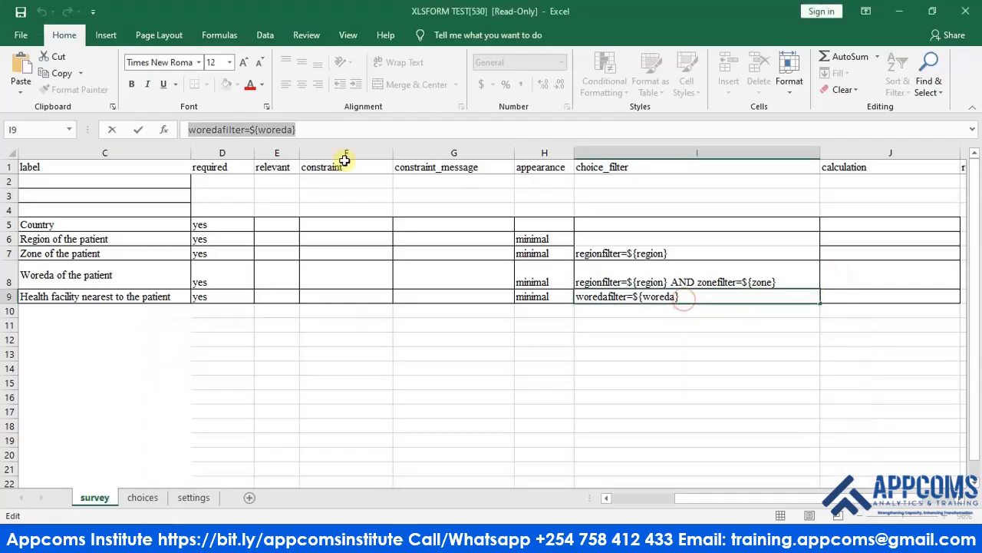
key(ctrl+v)
click(634, 333)
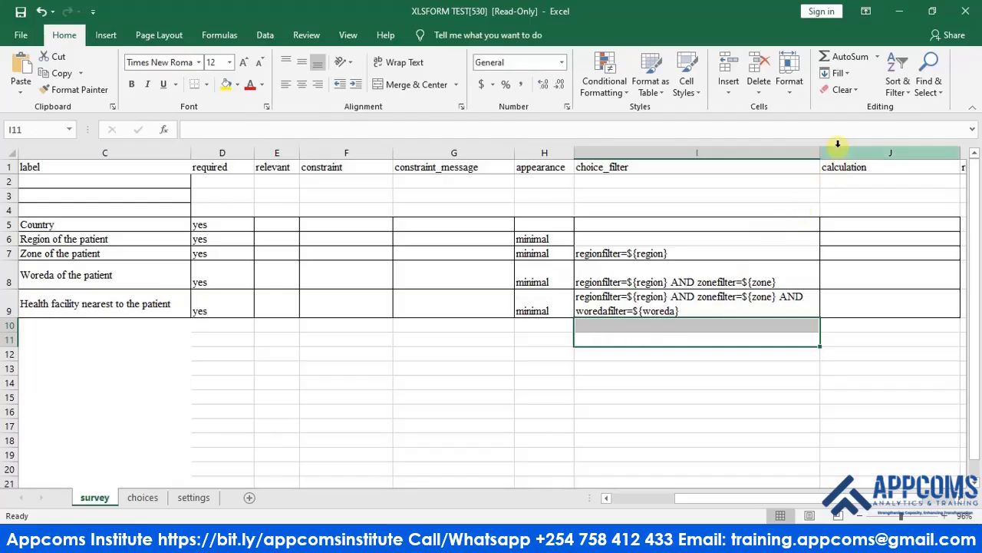
drag(820, 153, 930, 132)
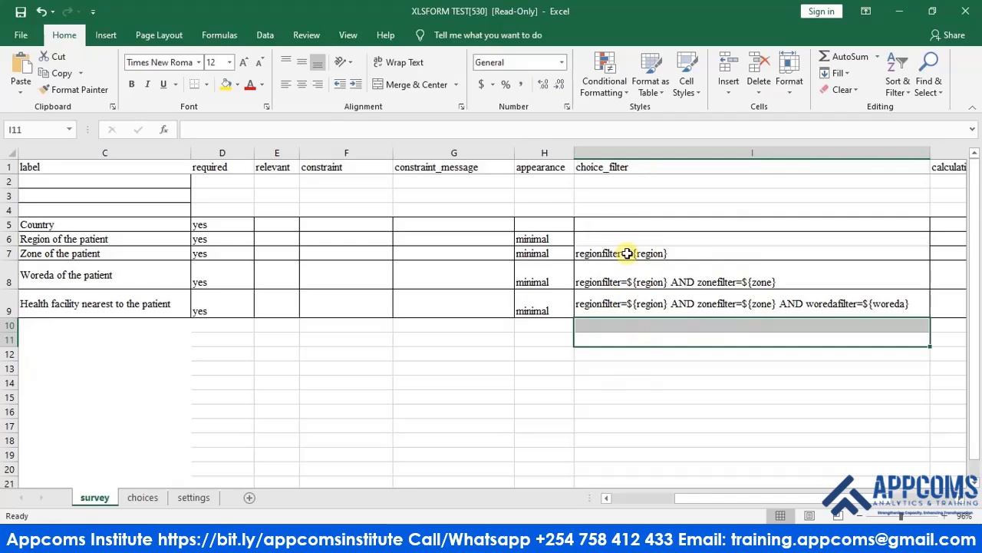
Save the read-only workbook under the new name XLSFORM_TEST_UPDATED in the xlsform folder
click(20, 21)
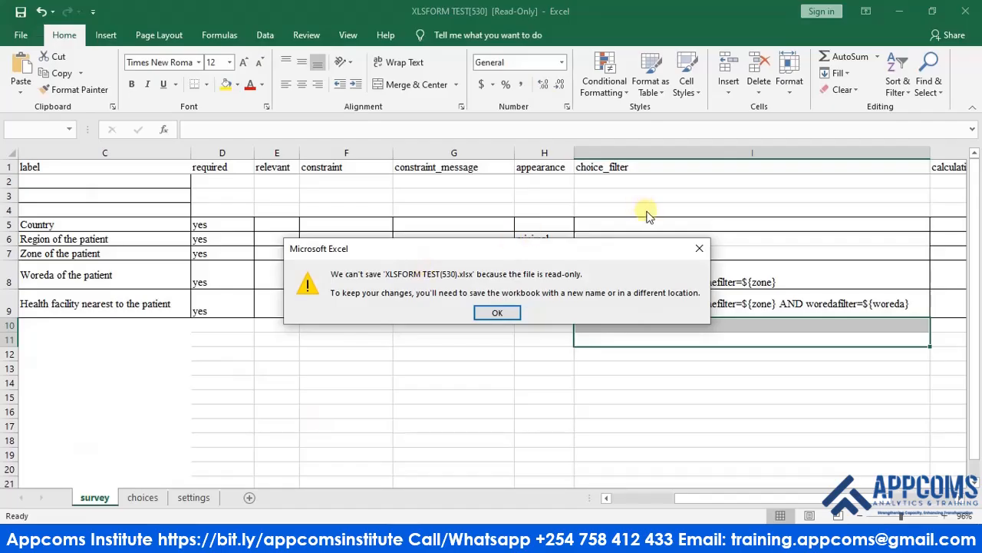
click(696, 245)
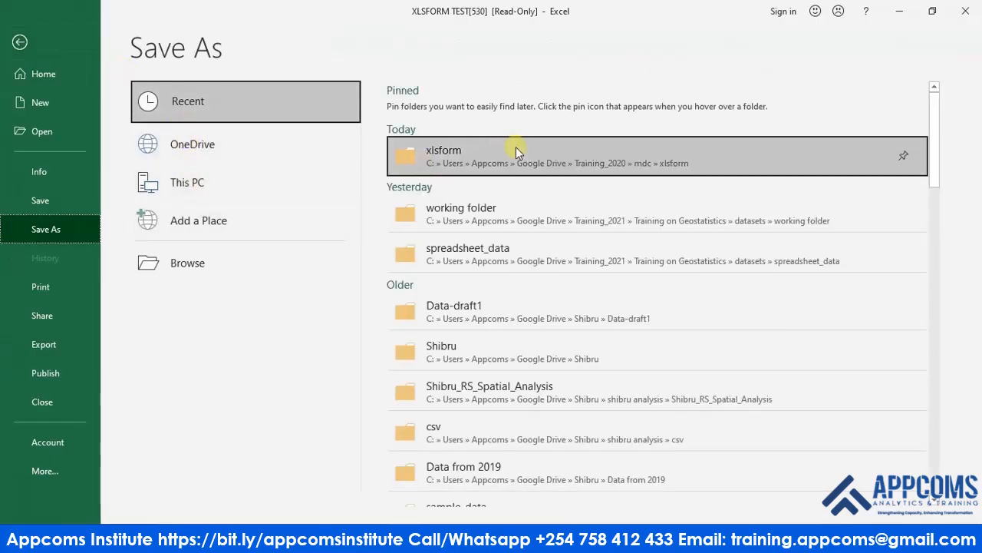
click(549, 158)
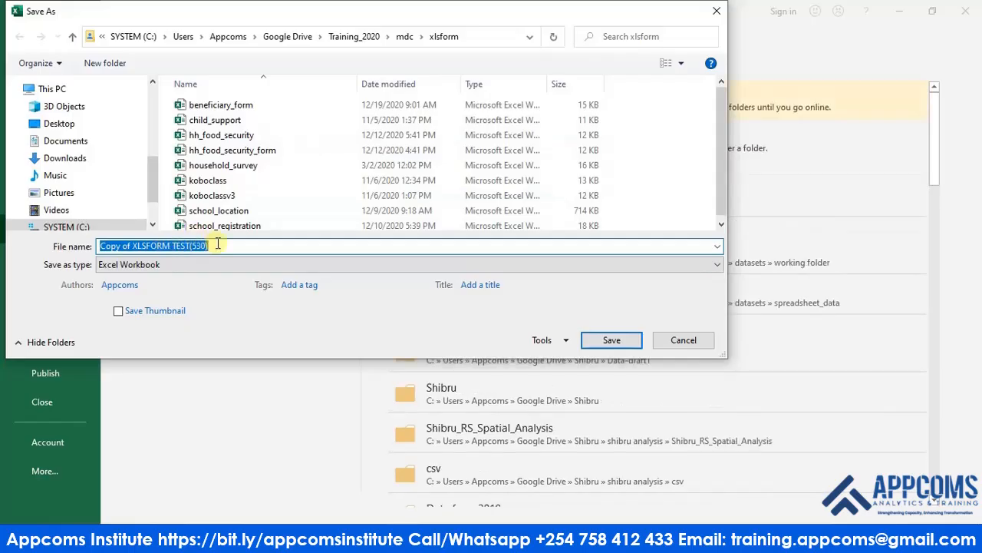
text(X)
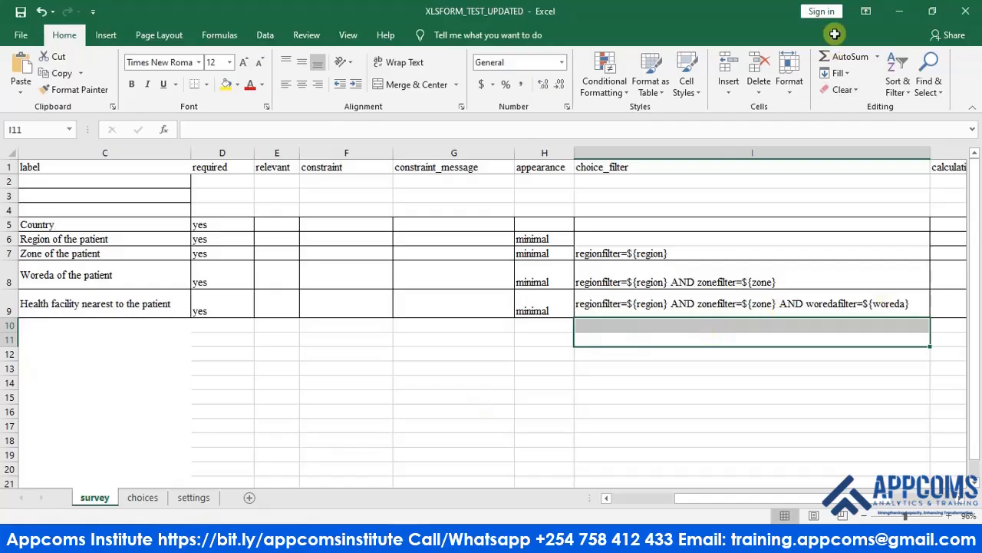
Minimize the Excel and Mail windows and quit Google Backup and Sync
click(901, 9)
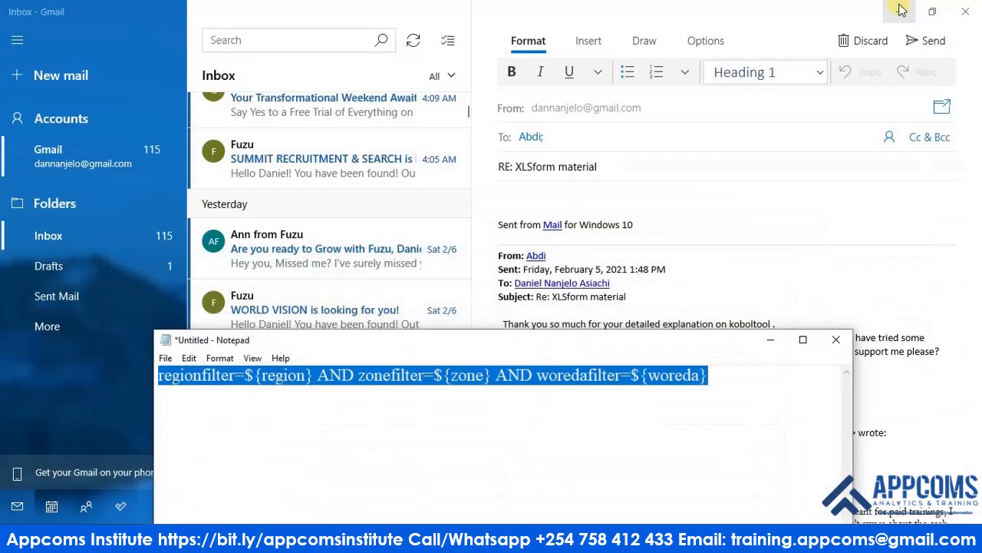
click(901, 9)
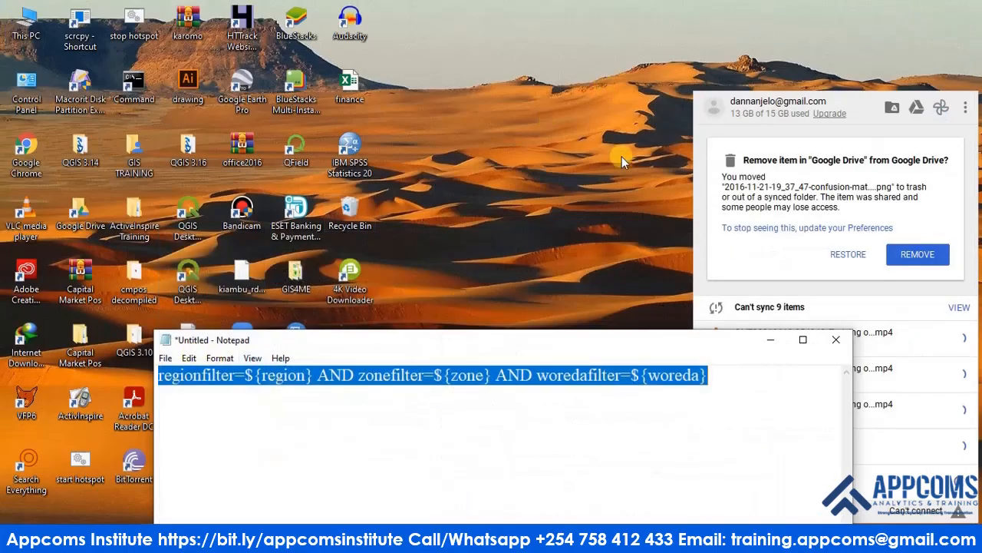
click(965, 108)
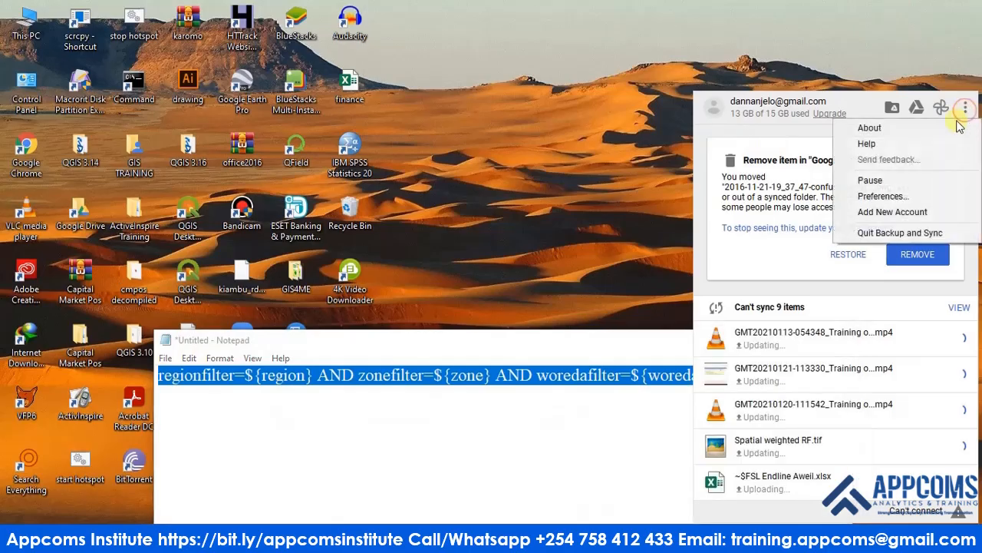
click(892, 233)
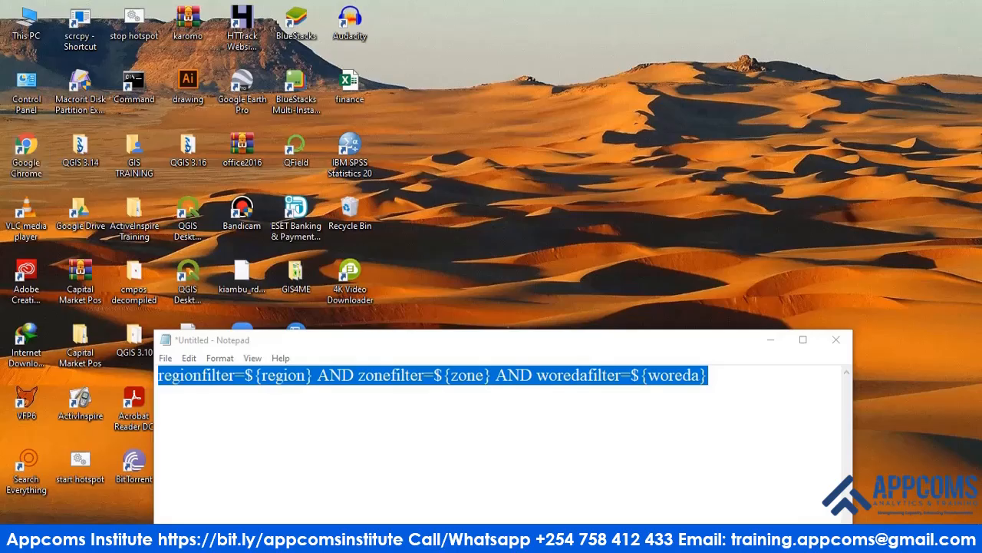
click(883, 541)
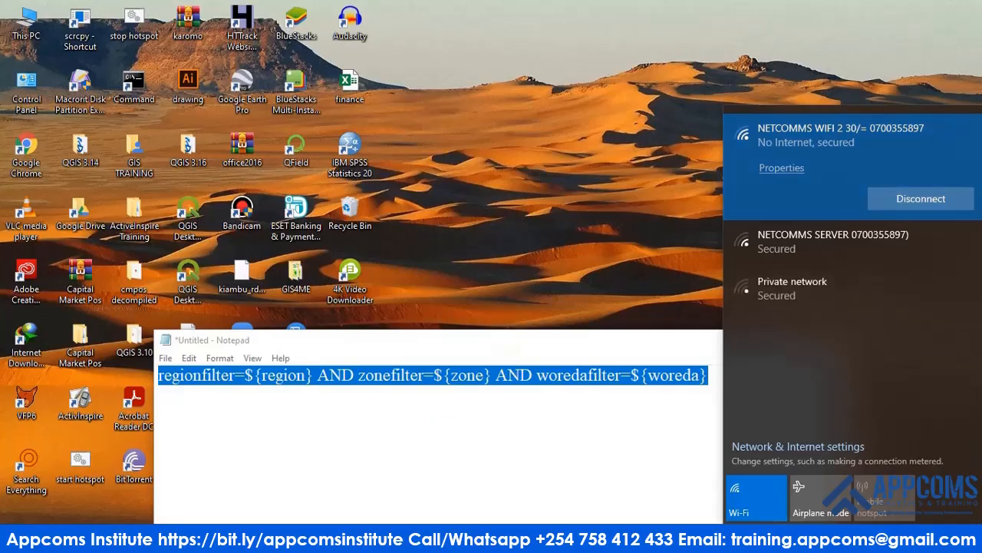
click(786, 537)
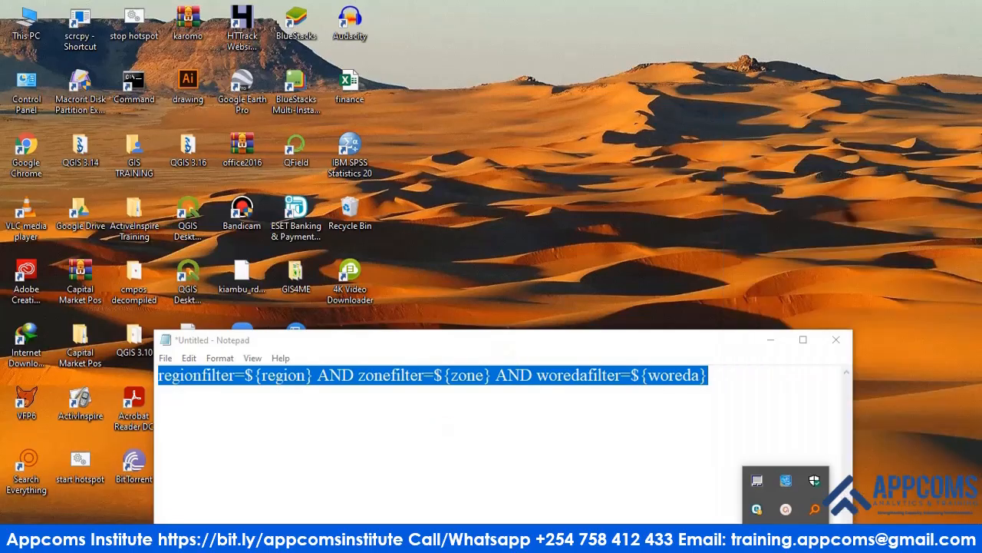
click(786, 509)
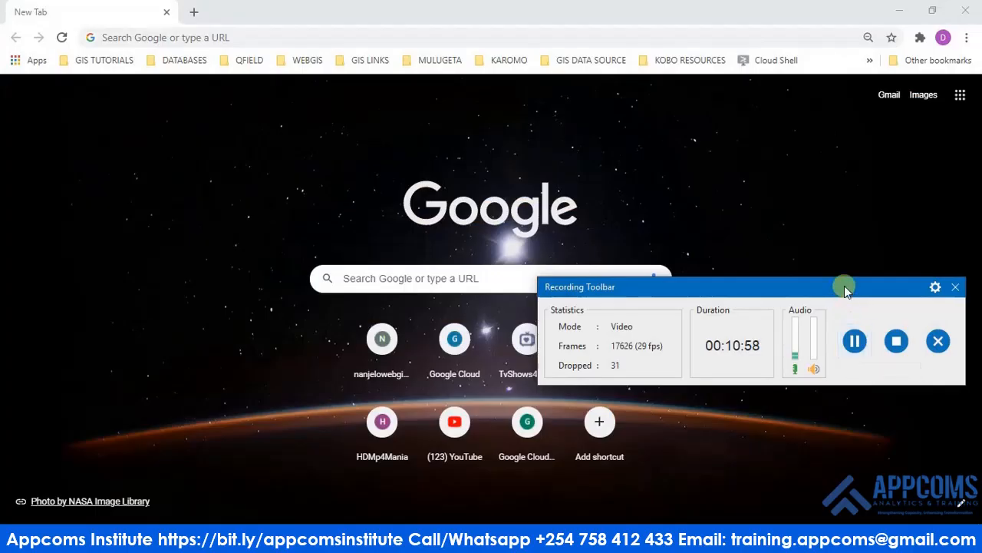
drag(844, 287, 844, 541)
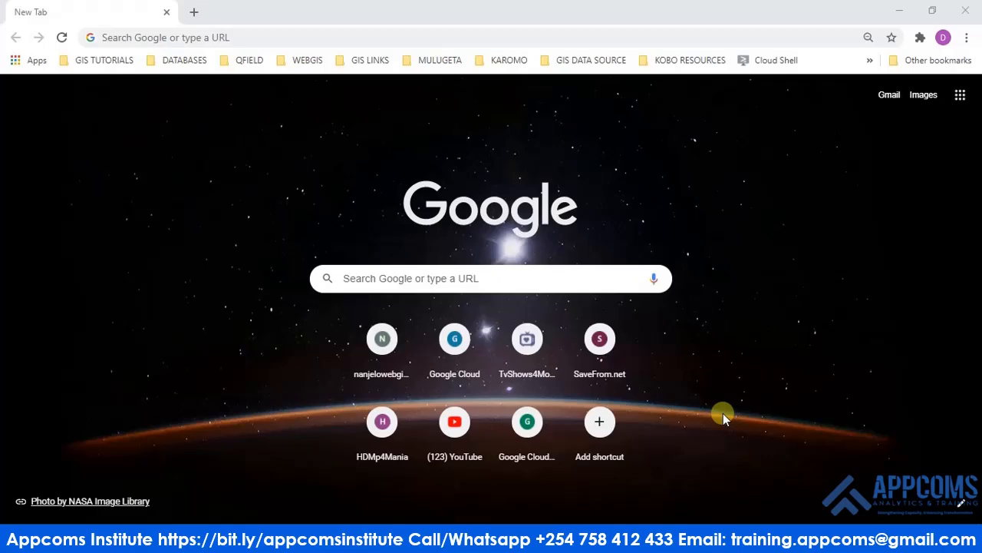
In Chrome, go to kobotoolbox.org and log in to the server for researchers, aid workers and everyone else
click(133, 38)
text(kobotoolbox.org)
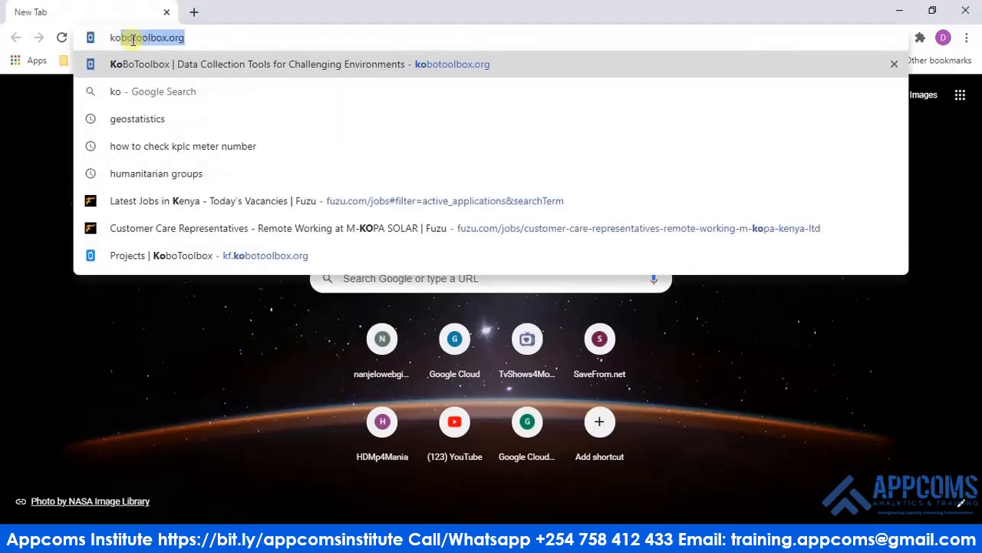
key(Return)
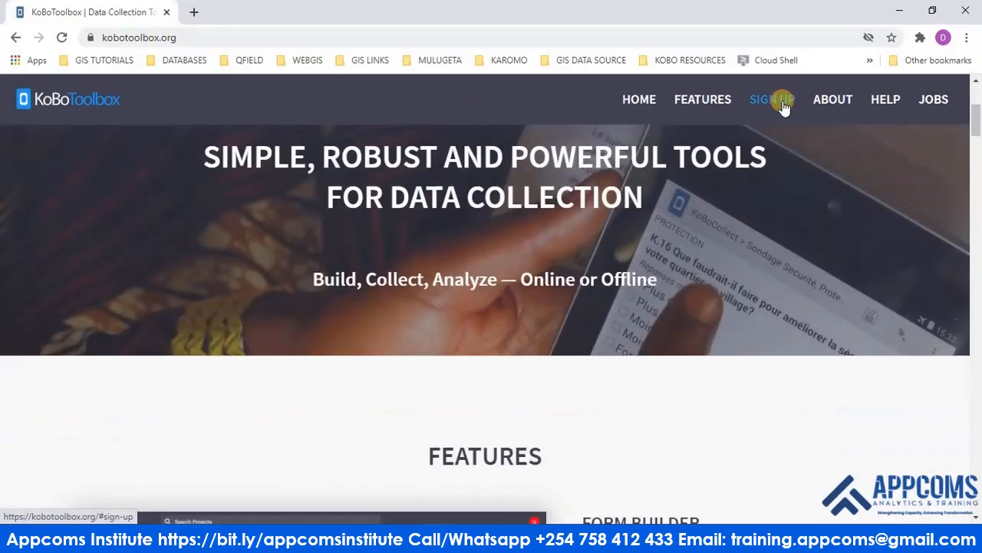
click(784, 107)
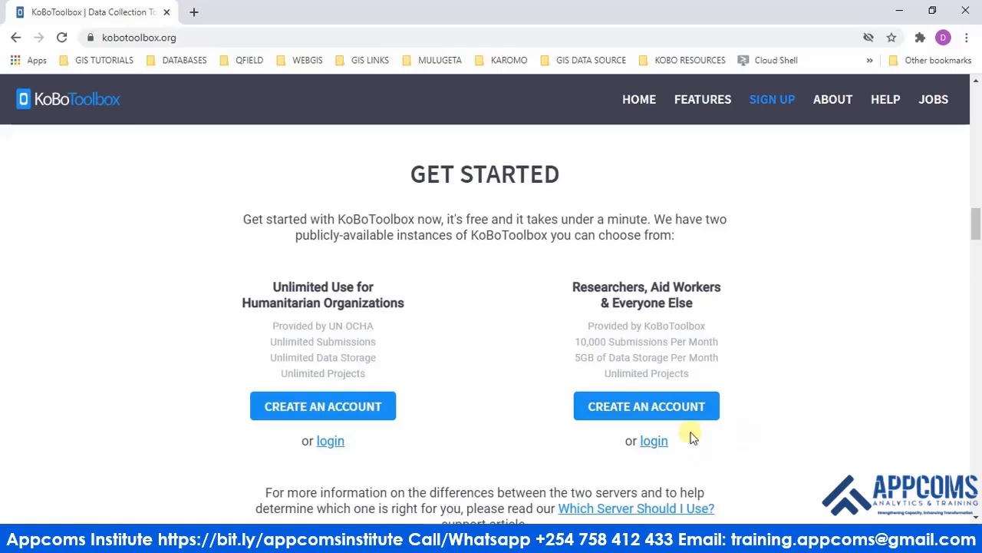
click(653, 444)
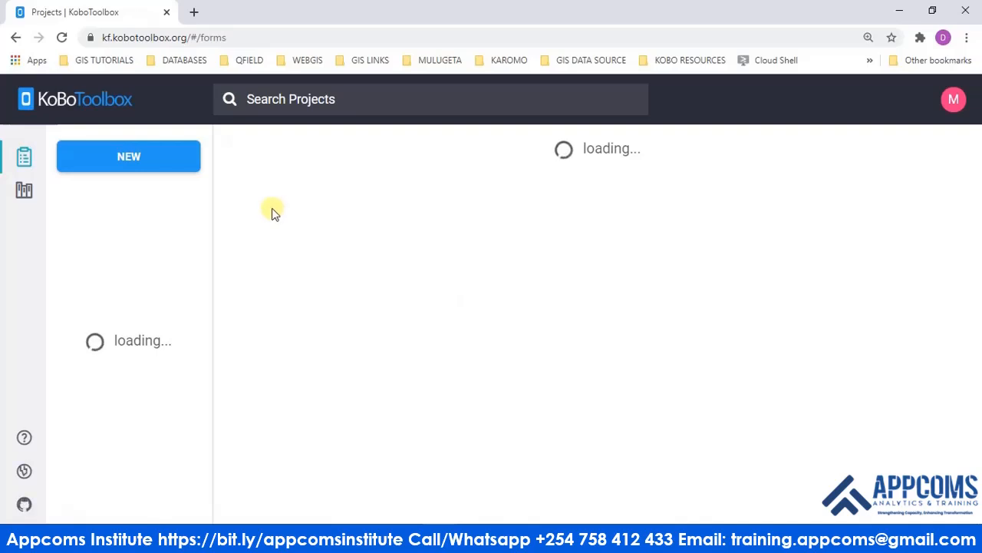
Create a new KoBoToolbox project named Patients profile by uploading the XLSFORM_TEST_UPDATED file from the xlsform folder
click(107, 164)
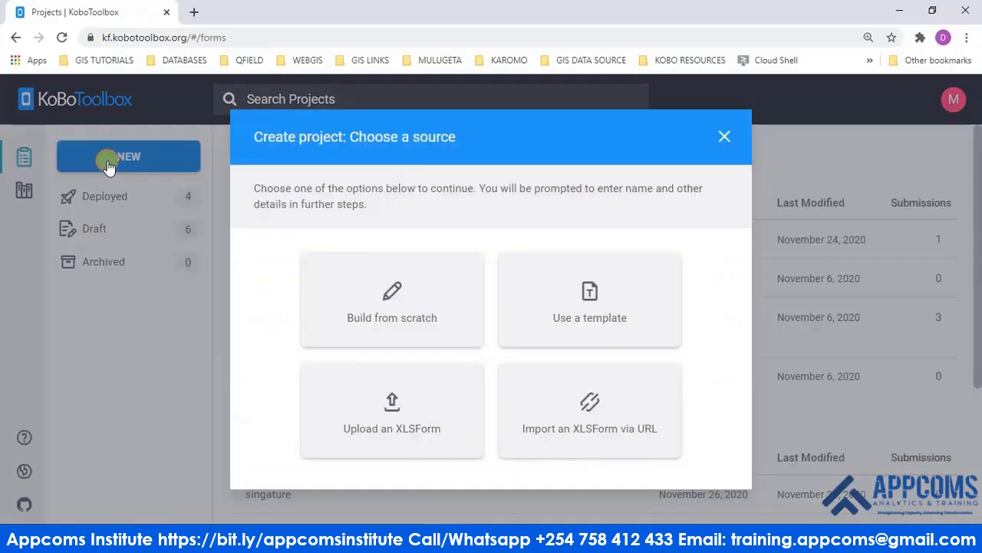
click(384, 429)
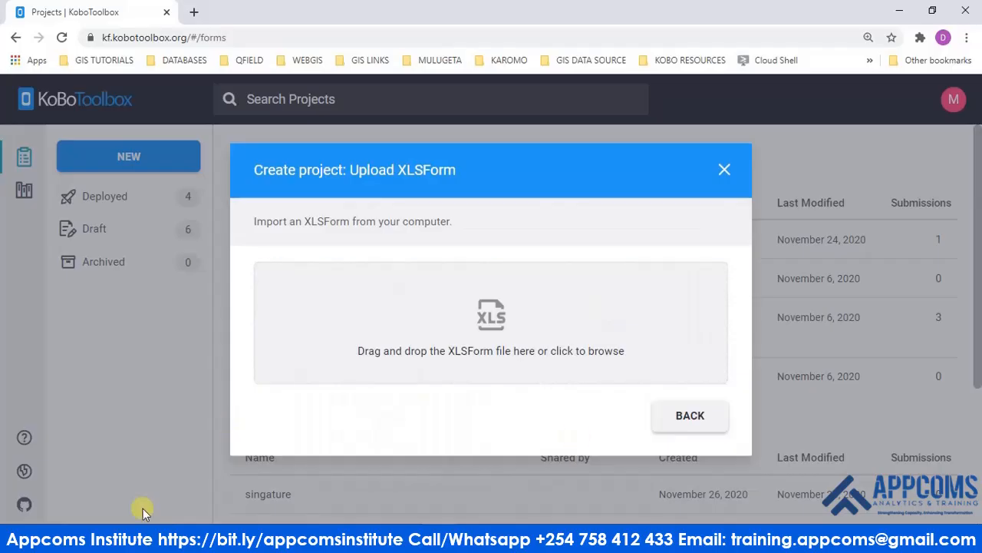
click(141, 537)
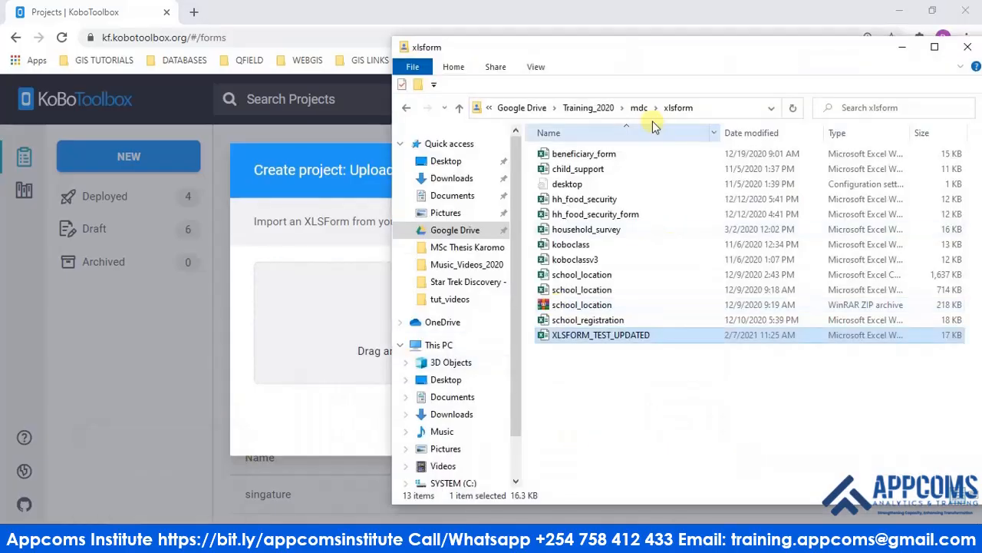
drag(593, 338, 330, 345)
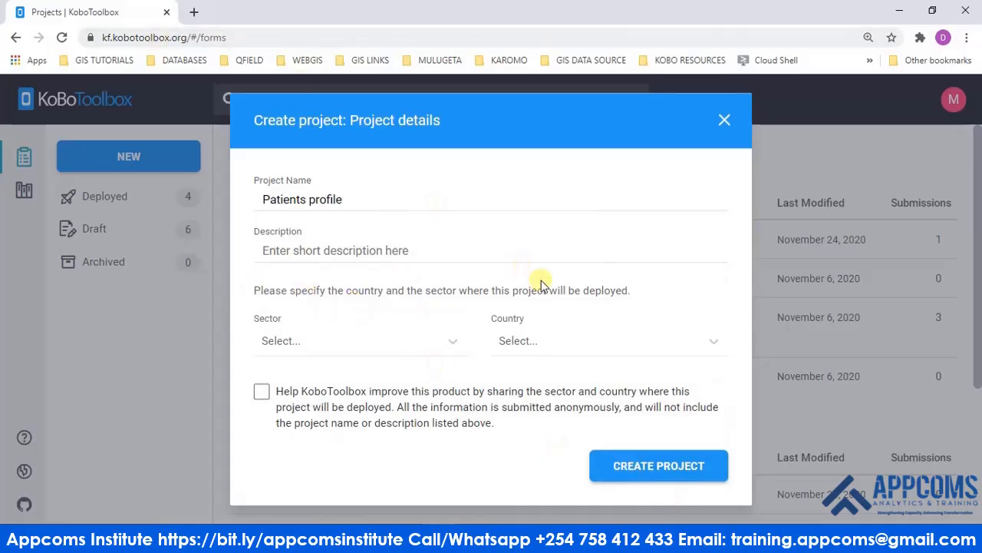
click(633, 468)
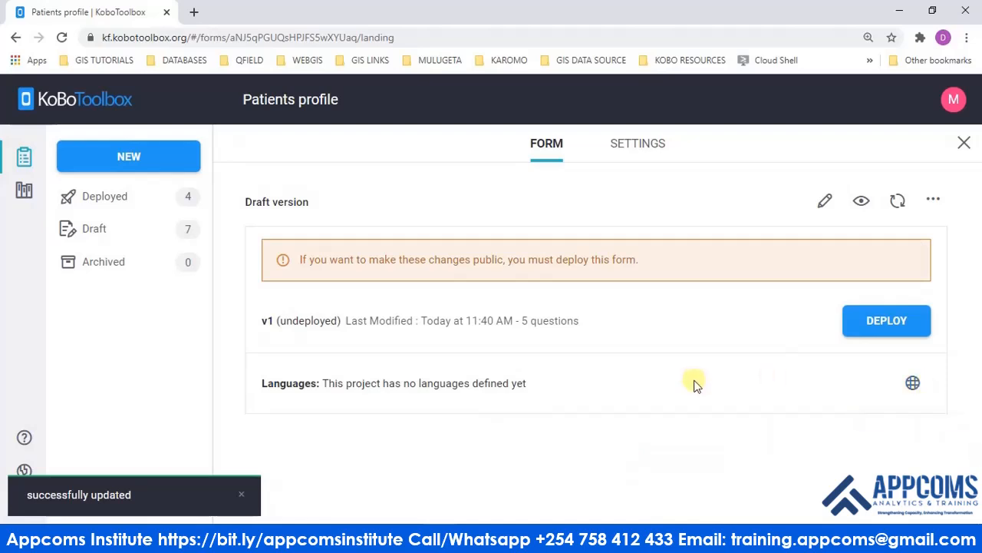
Open the Patients profile form preview, enter Ethiopia as the country and select Oromia as the patient's region
click(861, 204)
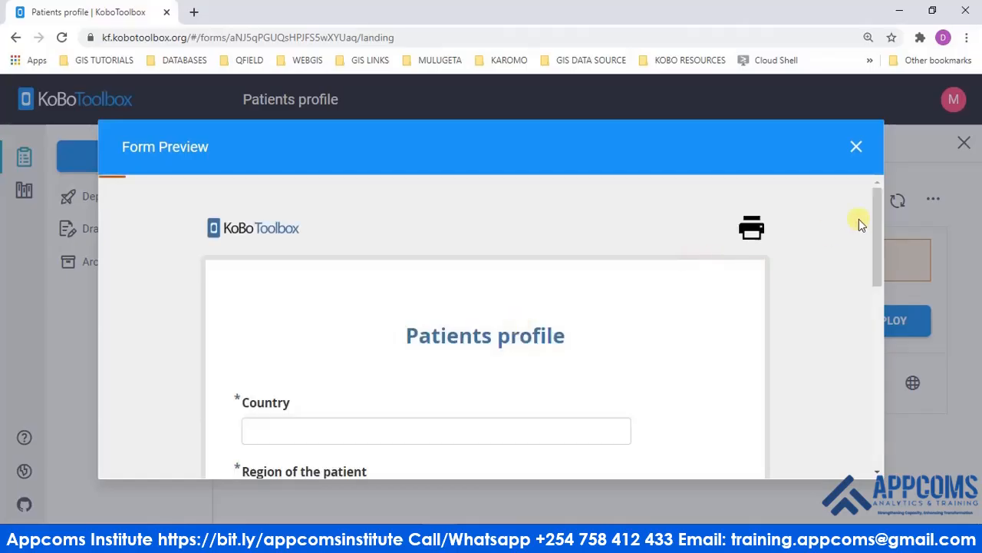
mouse_move(878, 235)
mouse_down()
mouse_move(885, 411)
mouse_move(878, 233)
mouse_move(877, 352)
mouse_move(880, 263)
mouse_up()
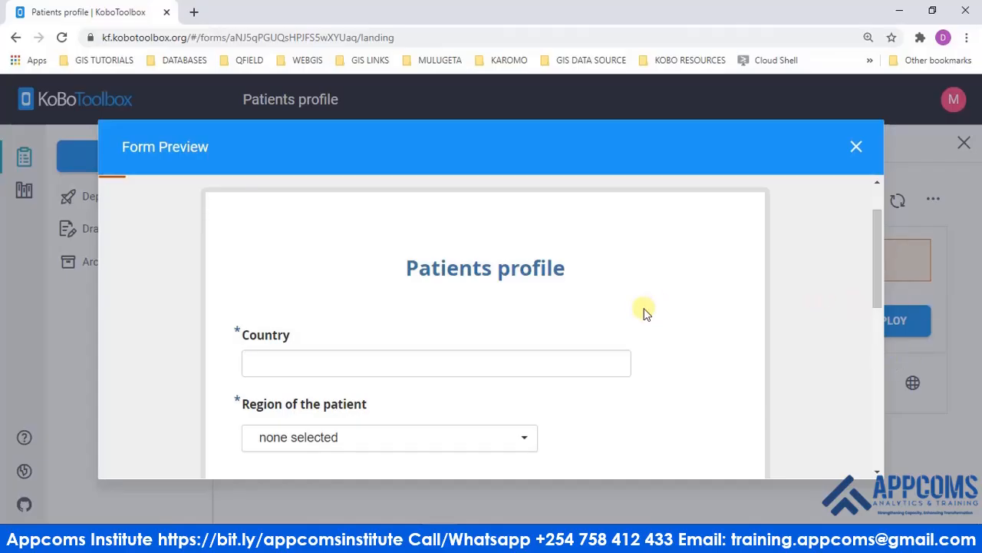
click(358, 359)
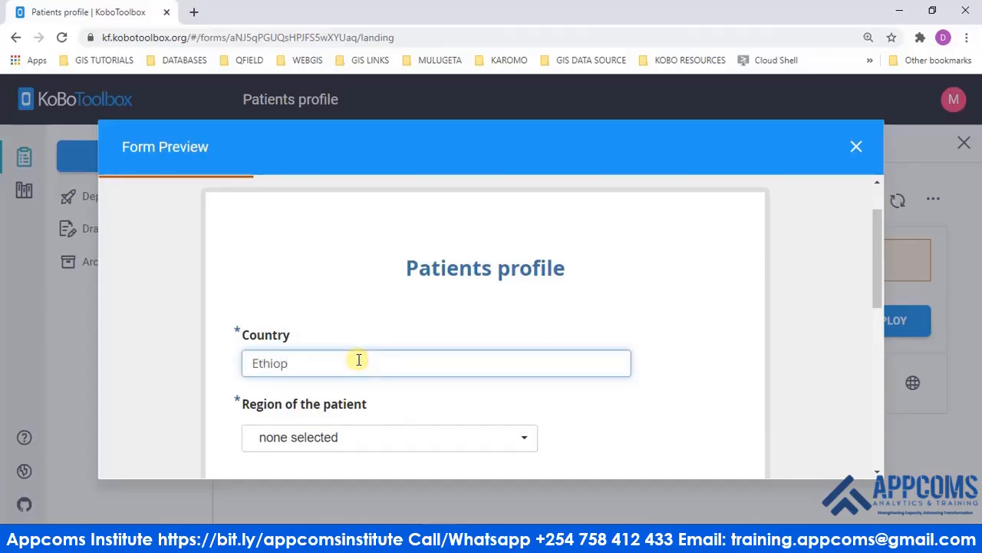
click(457, 447)
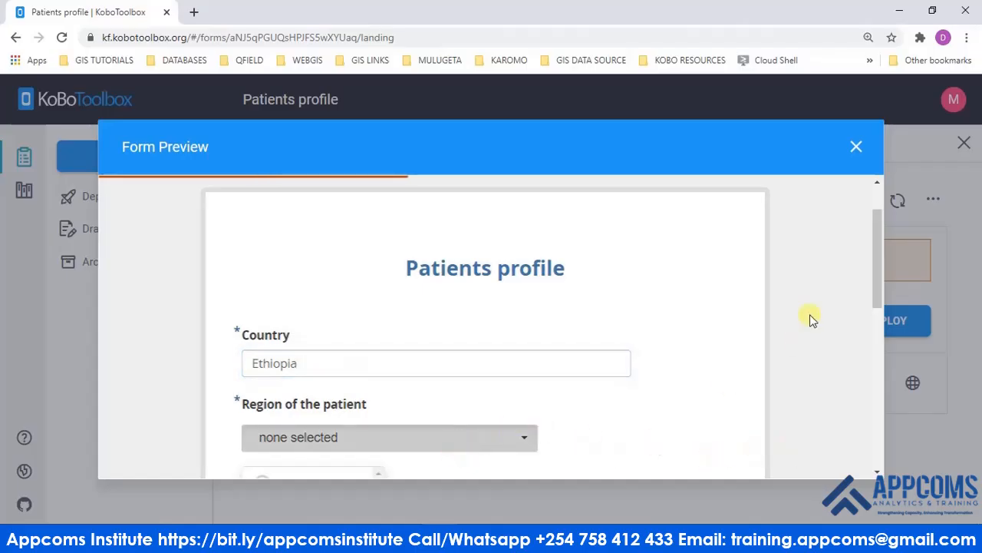
drag(877, 285, 882, 342)
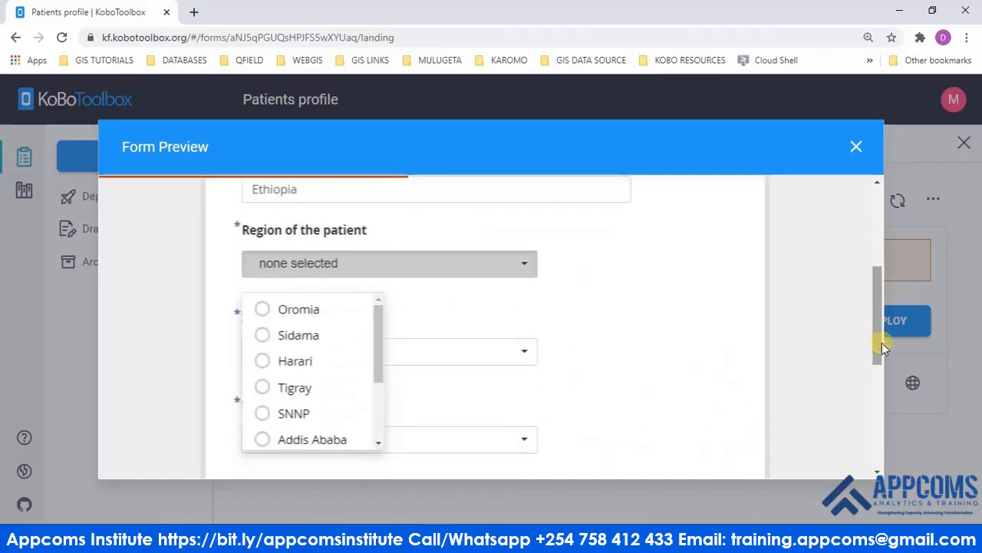
click(263, 310)
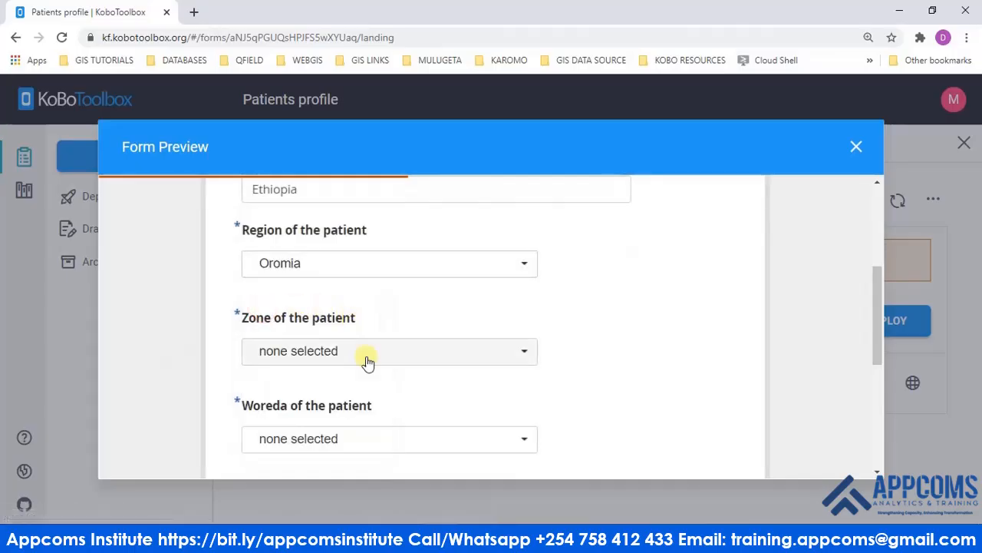
Select Arsi as the zone and Amigna as the woreda of the patient
click(522, 351)
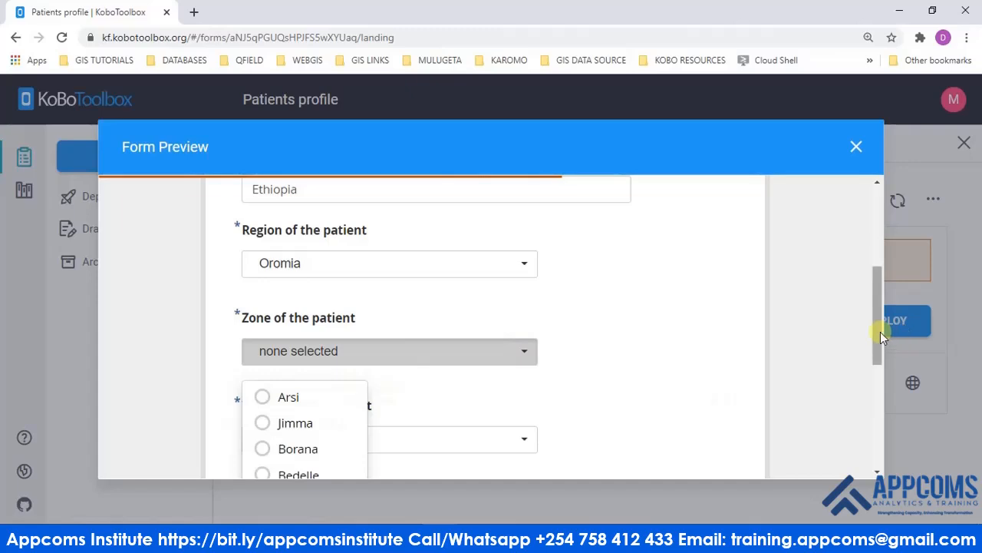
drag(880, 331, 878, 357)
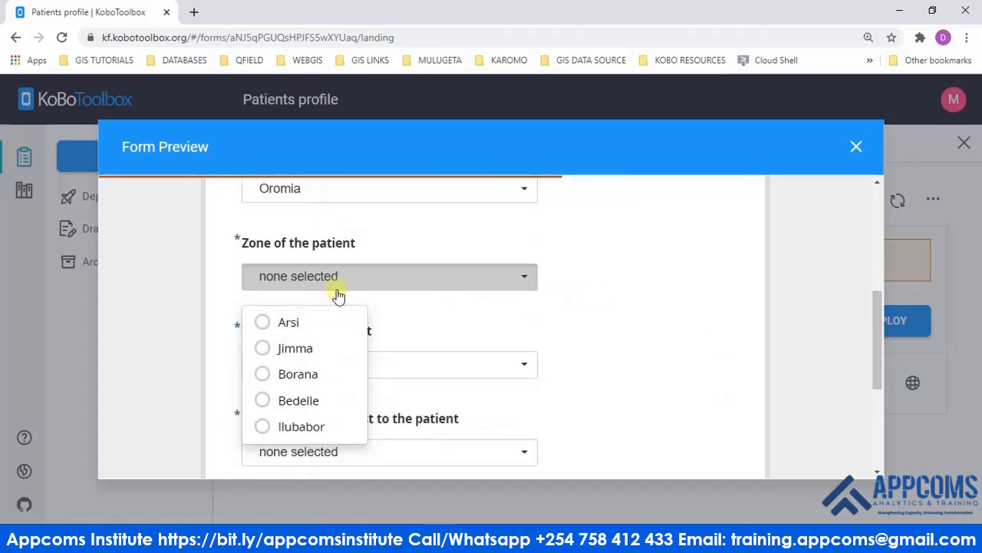
click(261, 320)
click(521, 371)
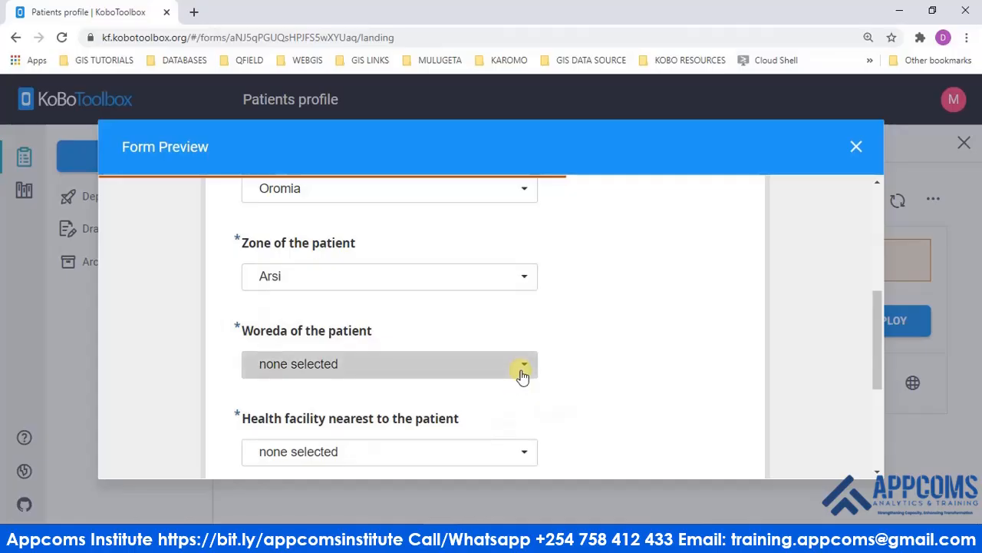
click(263, 415)
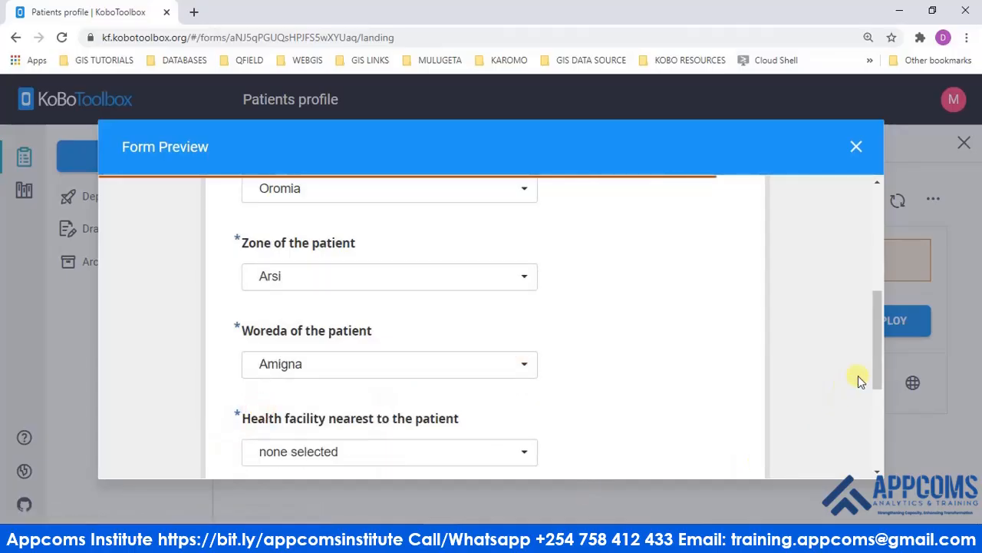
Check the nearest health facility choices for Amigna, and for Bokeji Town after selecting it as the woreda
drag(879, 365, 876, 411)
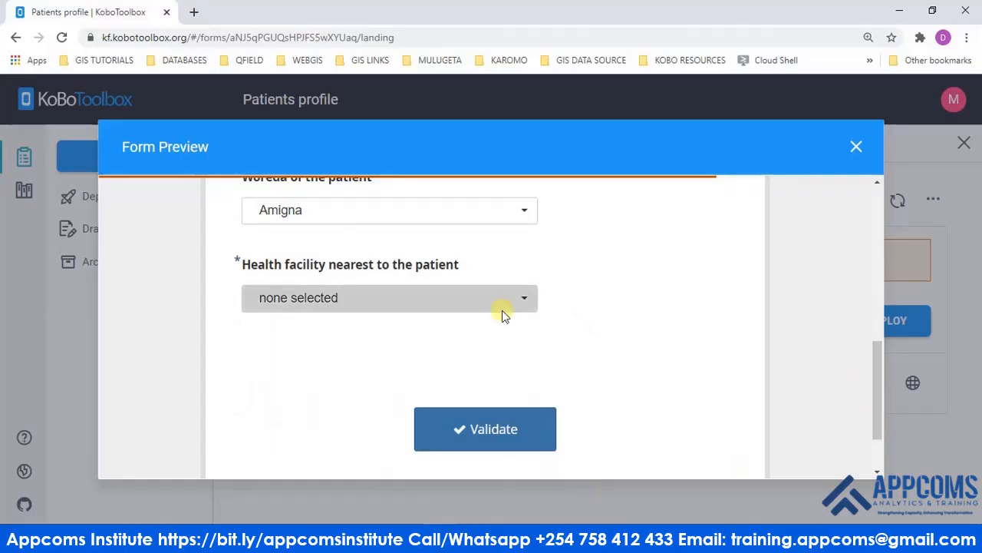
click(528, 301)
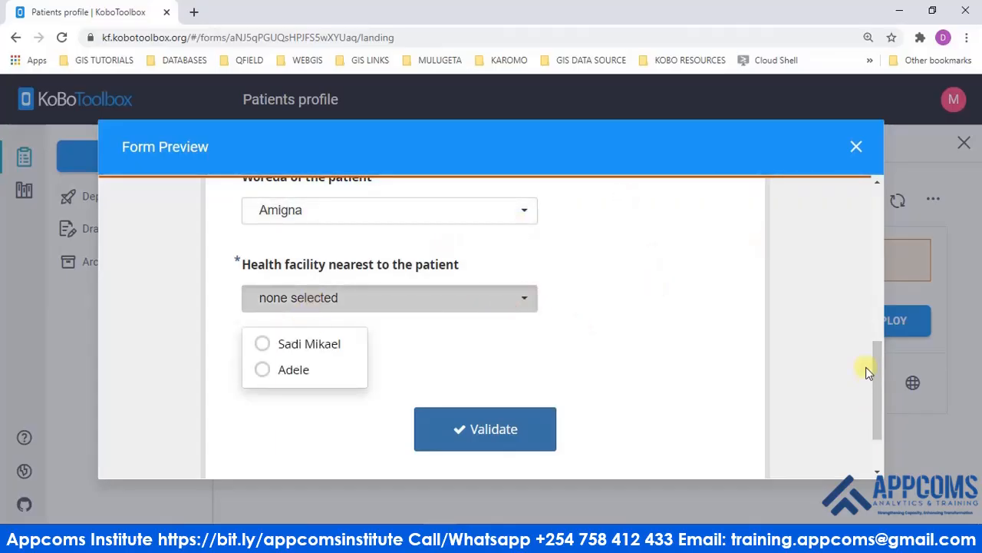
drag(877, 389, 877, 374)
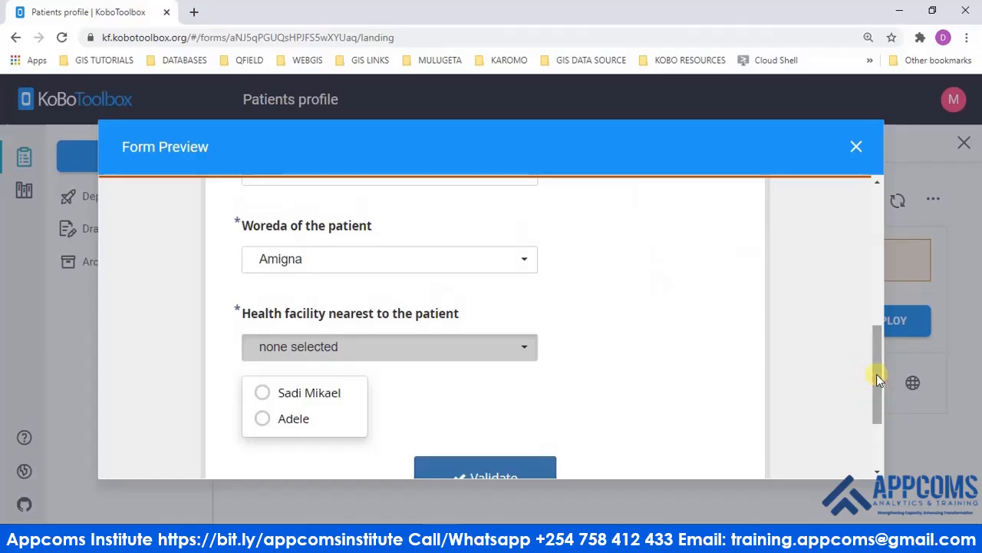
click(521, 259)
click(265, 384)
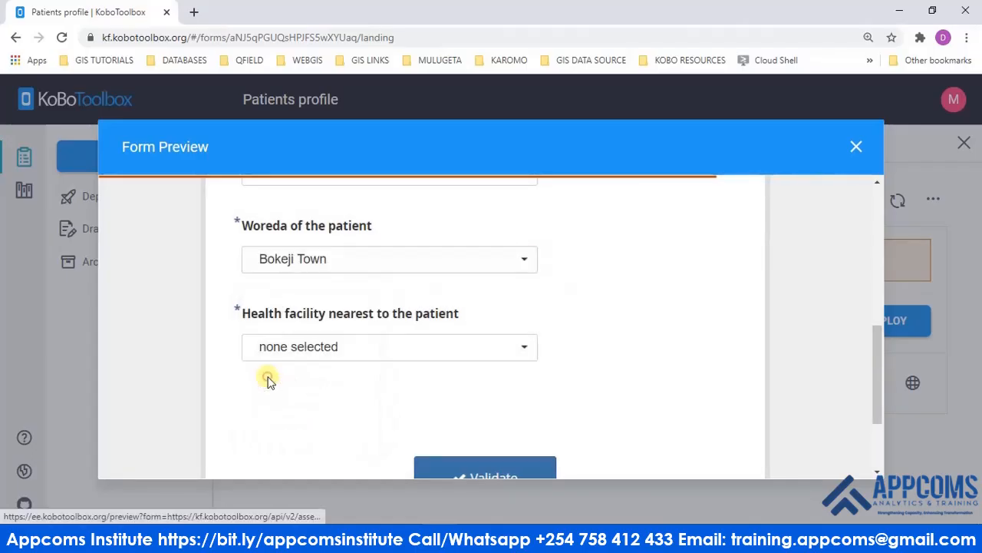
click(507, 349)
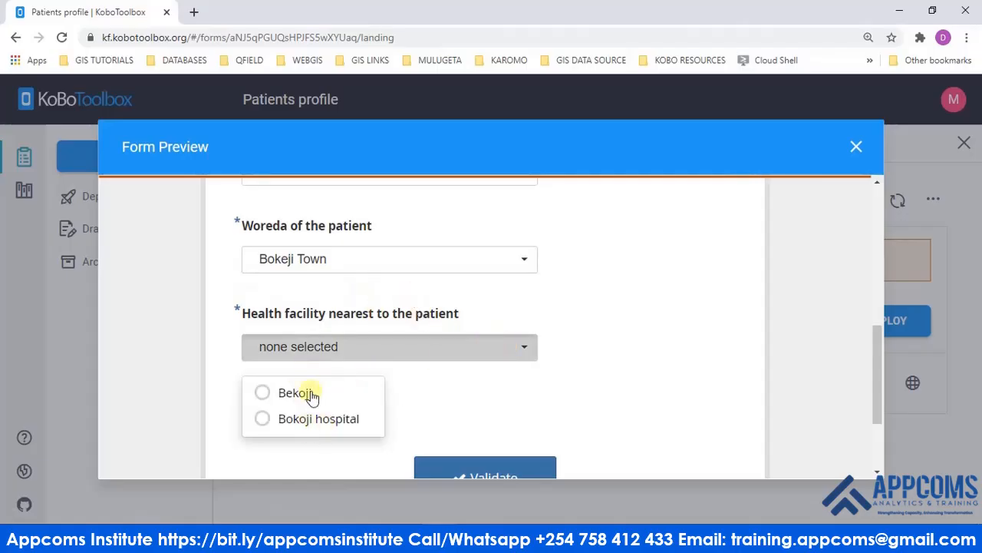
Change the woreda to Deksis and check its nearest health facility choices
click(519, 262)
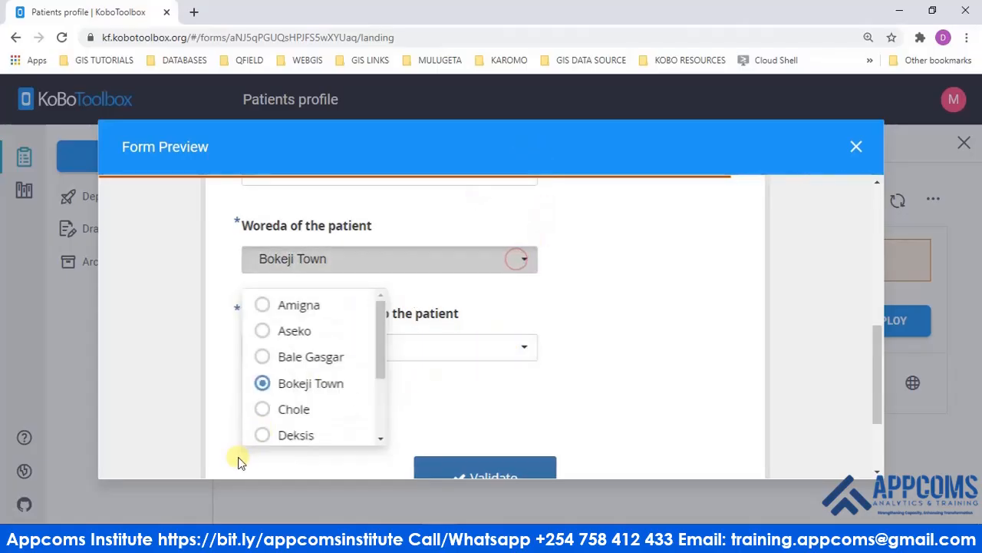
click(262, 435)
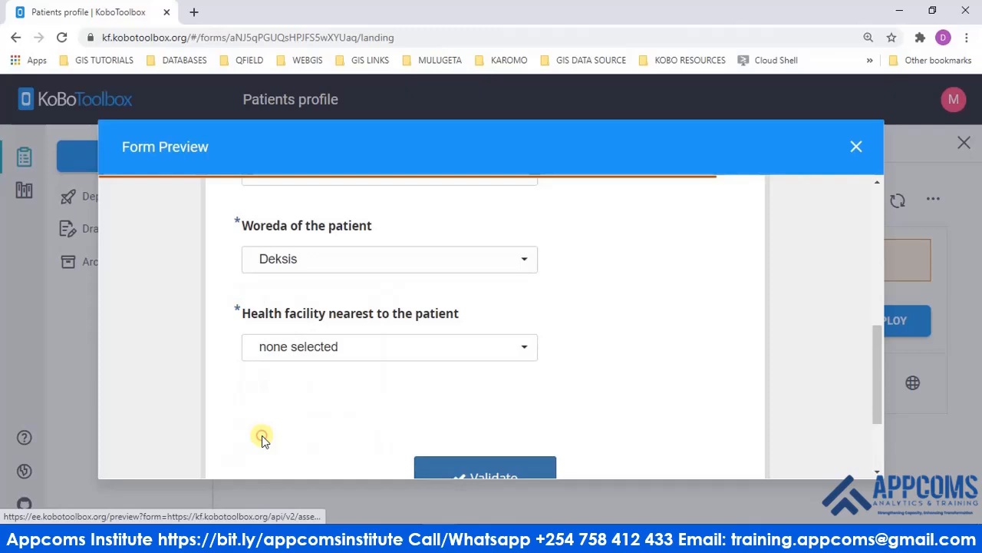
click(522, 350)
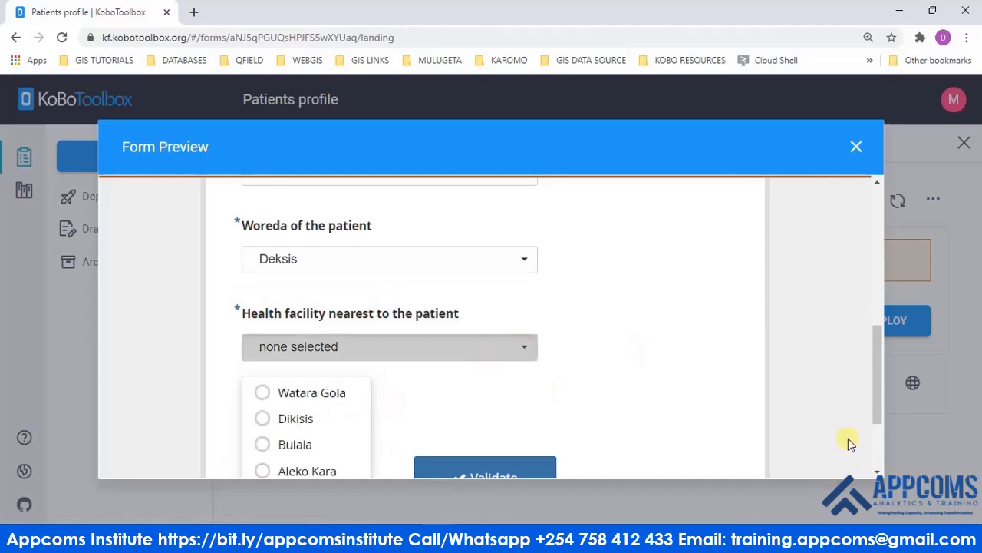
mouse_move(879, 390)
mouse_down()
mouse_move(875, 410)
mouse_move(879, 375)
mouse_up()
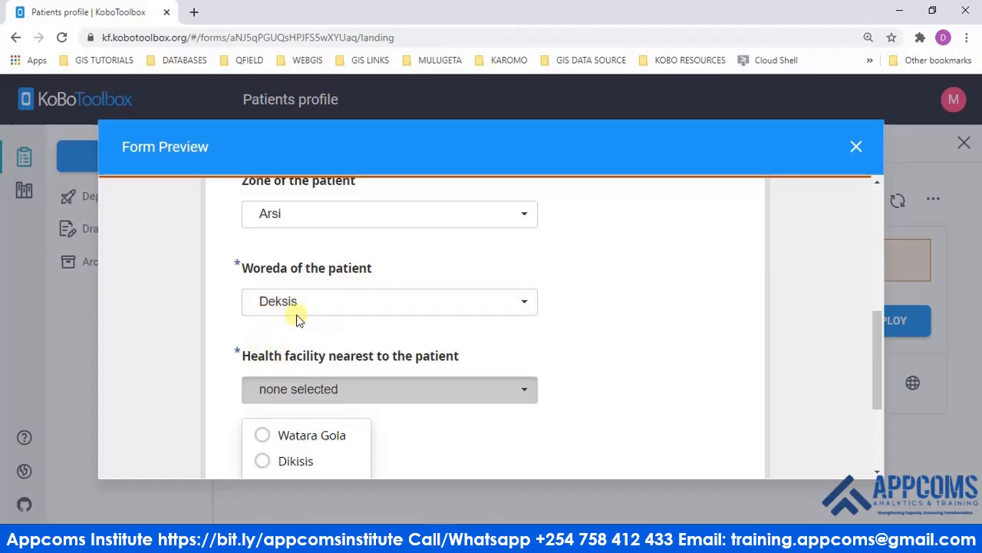
Change the patient's region to Harari and to SNNP, and check the zone choices offered for SNNP
mouse_move(874, 389)
mouse_down()
mouse_move(880, 462)
mouse_move(860, 300)
mouse_move(865, 329)
mouse_move(840, 329)
mouse_up()
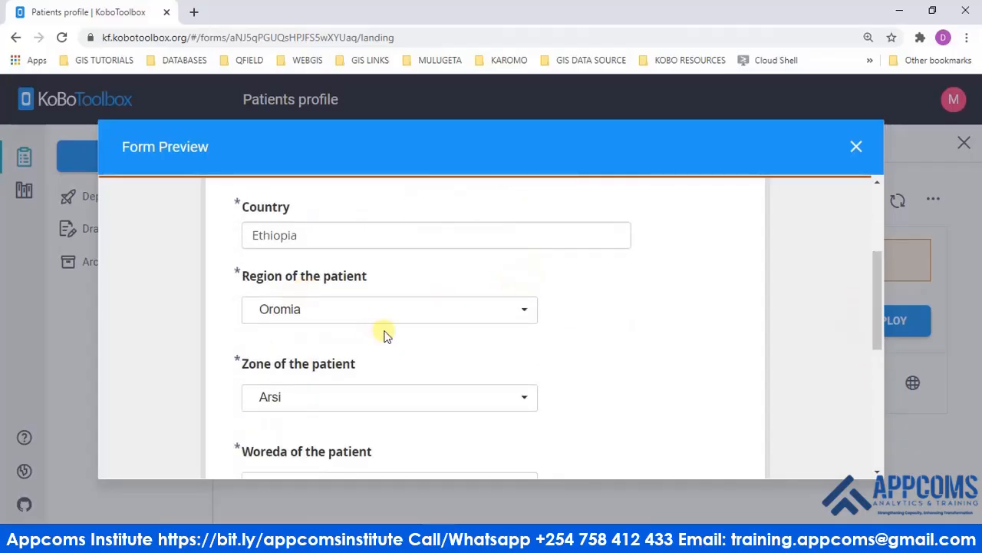
click(525, 322)
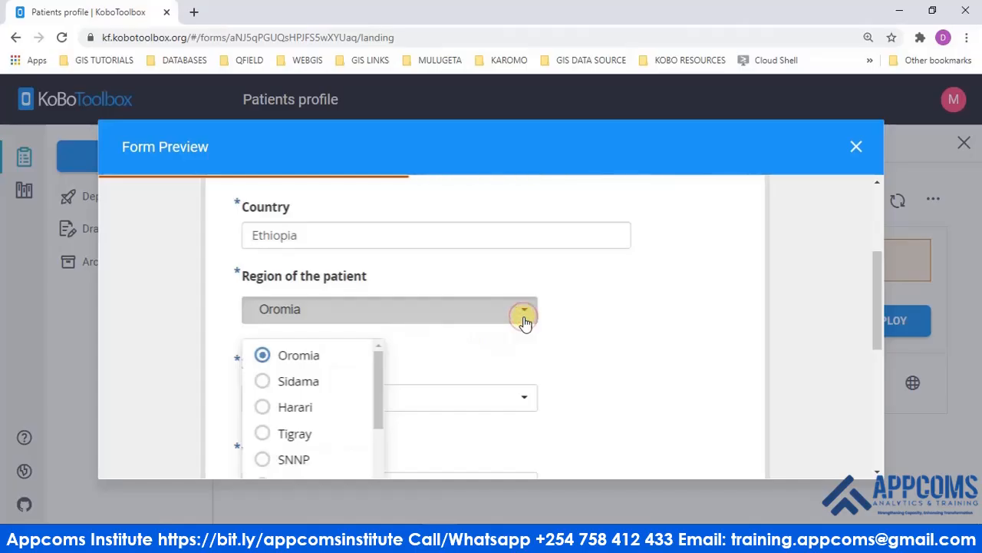
click(262, 410)
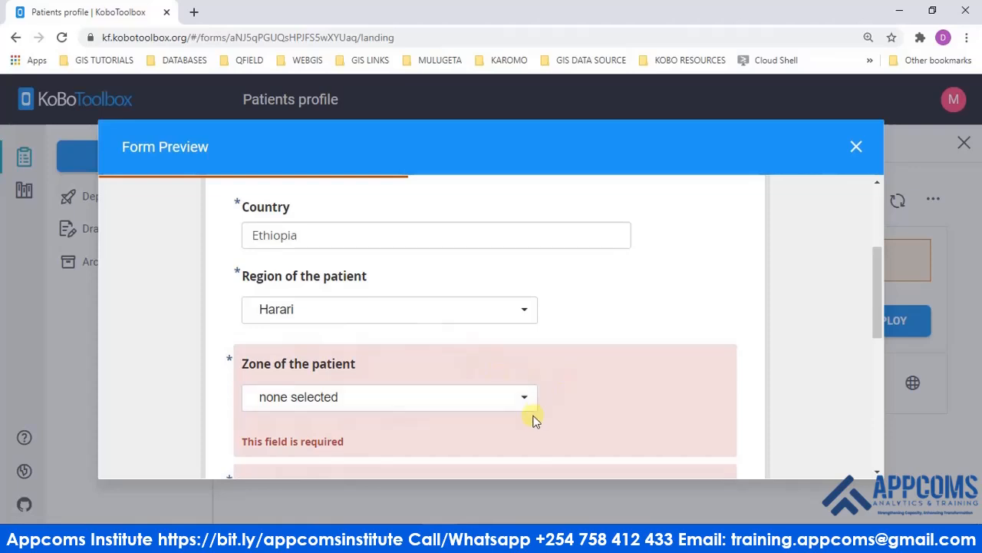
click(522, 315)
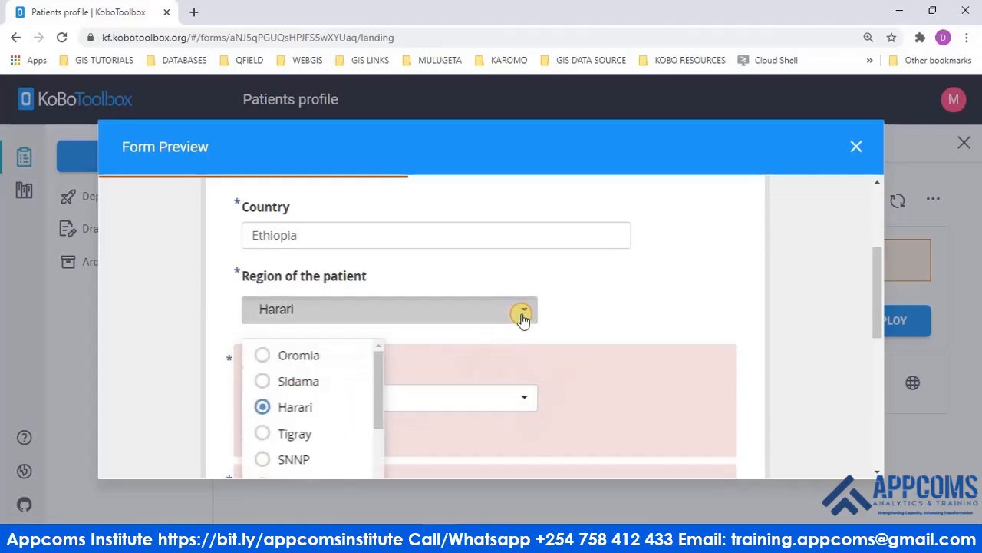
click(522, 318)
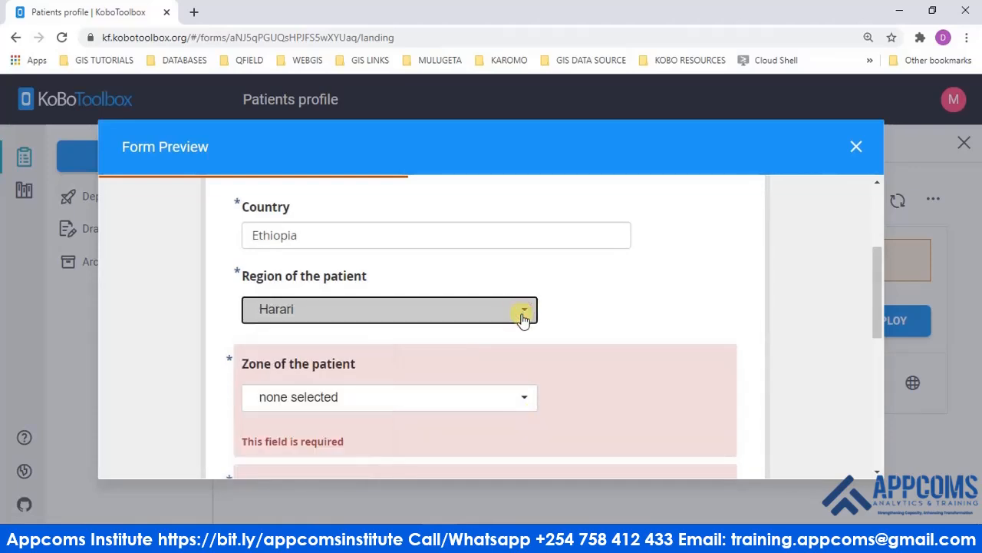
click(523, 319)
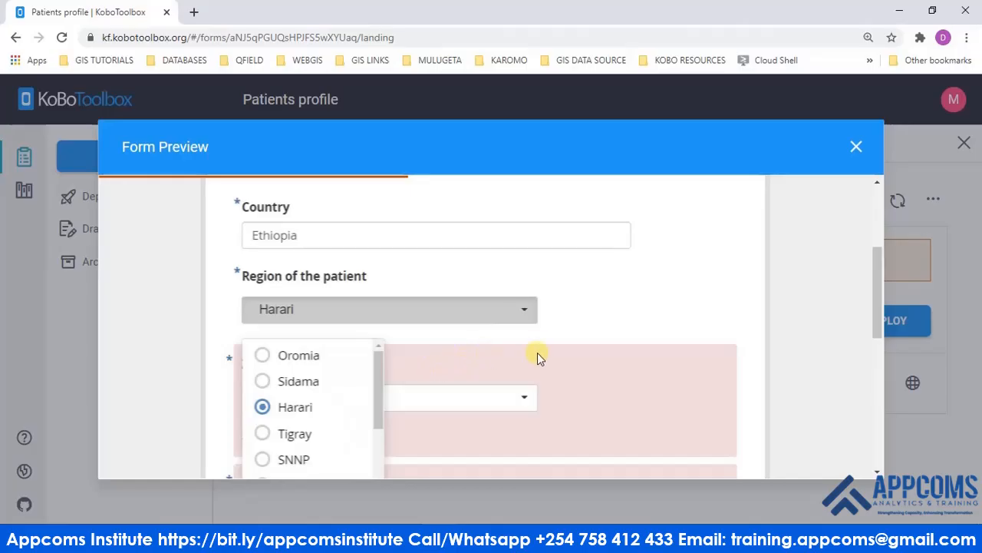
click(269, 459)
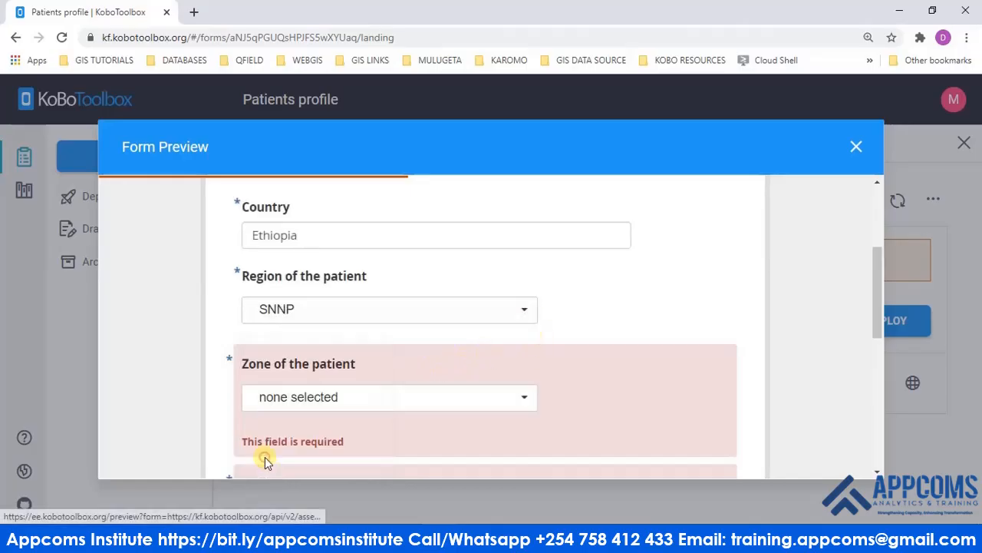
click(487, 397)
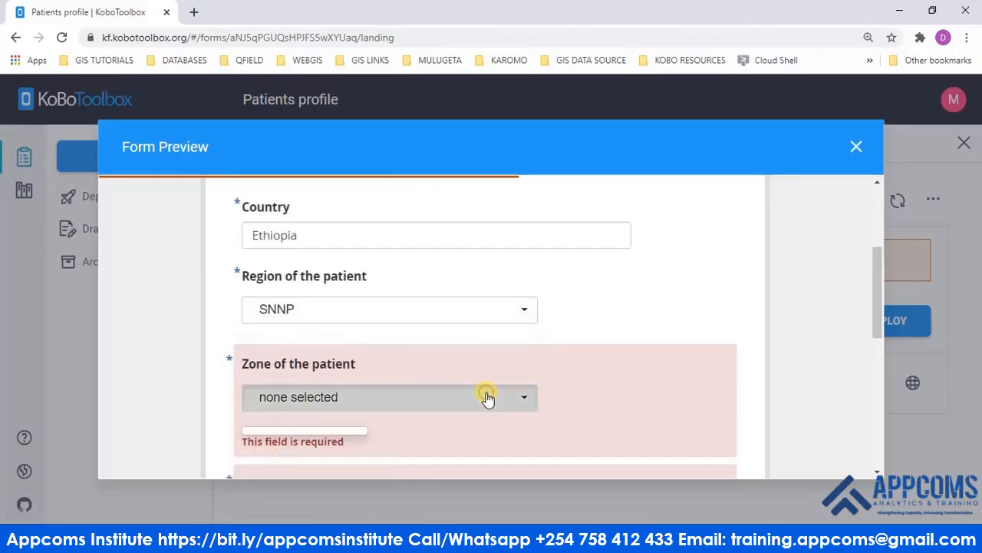
Set the region to Oromia, the zone to Arsi and the woreda to Aseko, and close the form preview
click(525, 313)
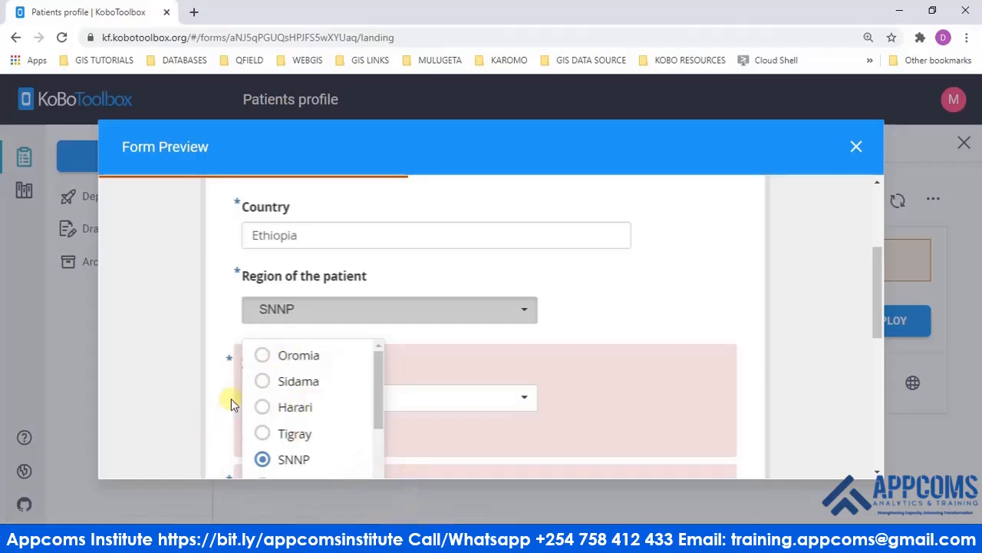
click(261, 359)
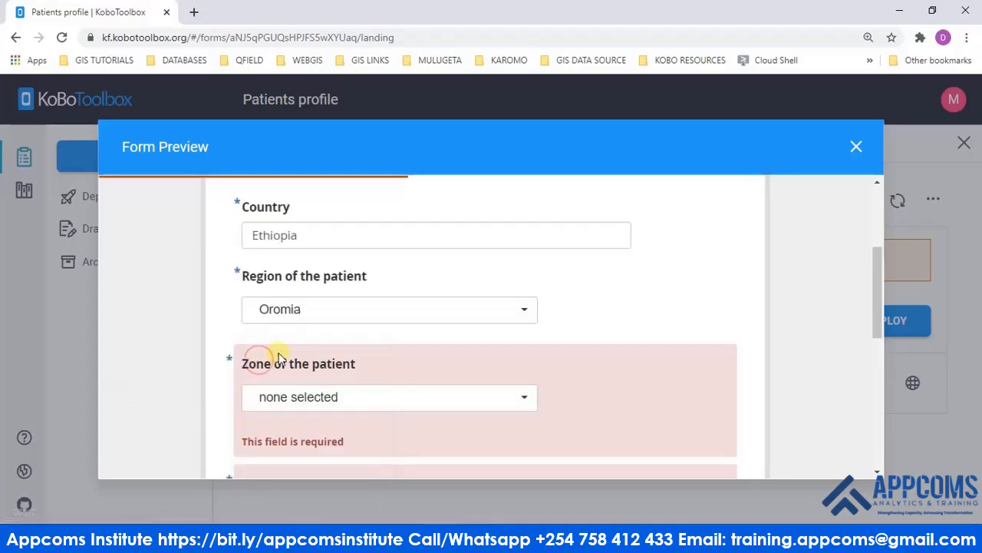
click(519, 397)
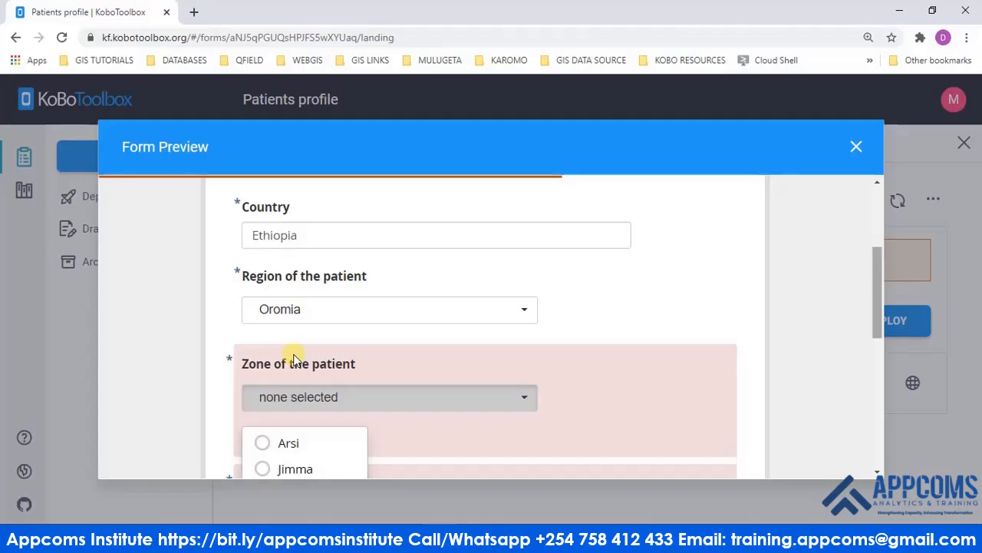
scroll(294, 360, down, 1)
click(289, 354)
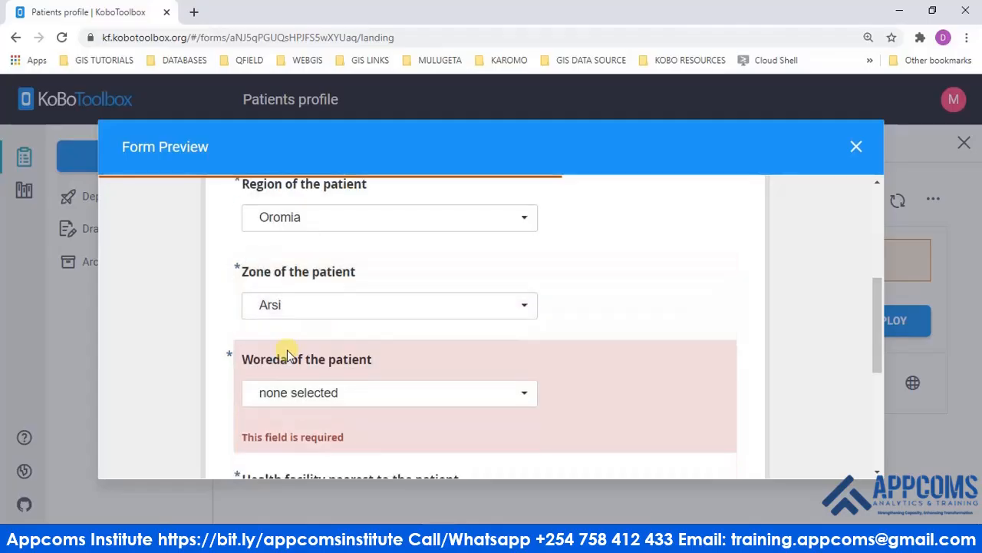
click(525, 393)
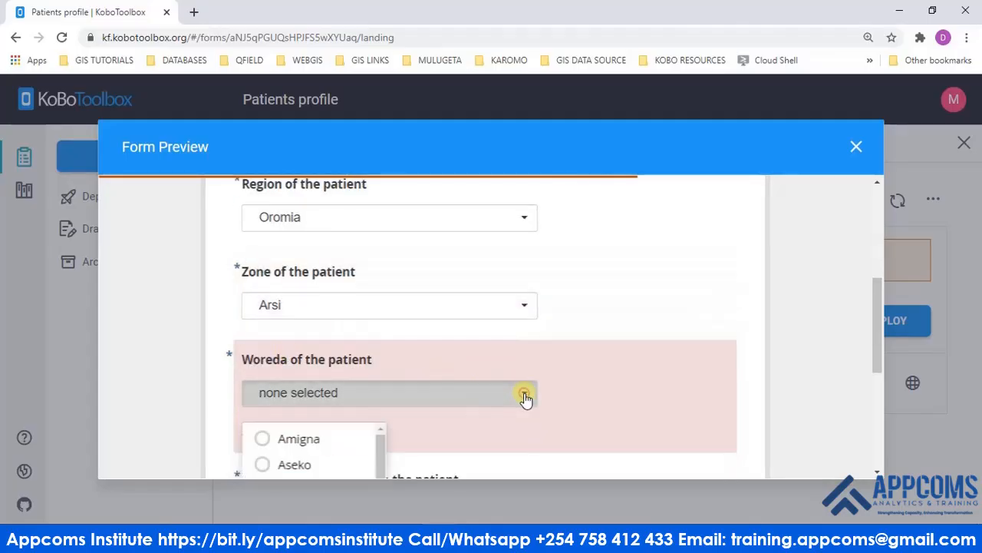
click(264, 464)
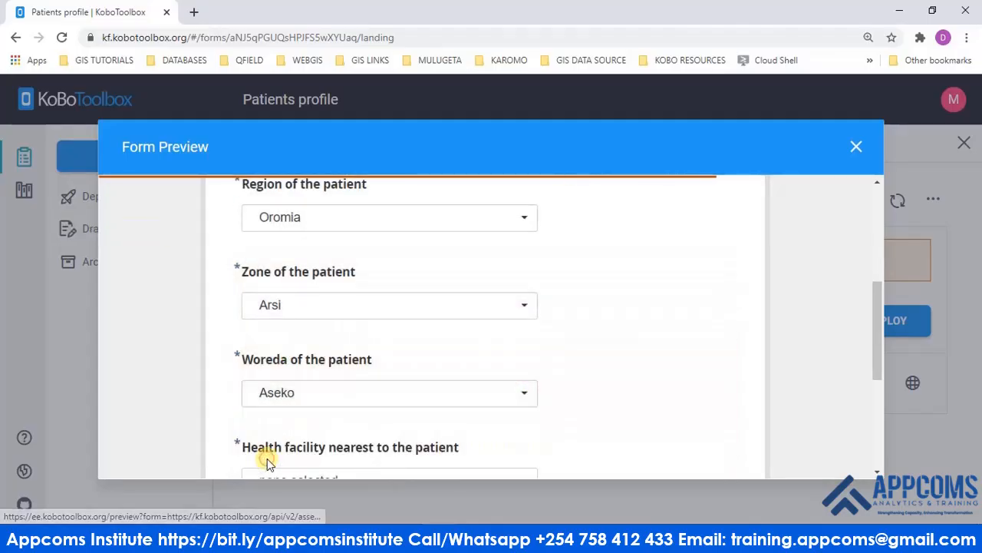
click(843, 161)
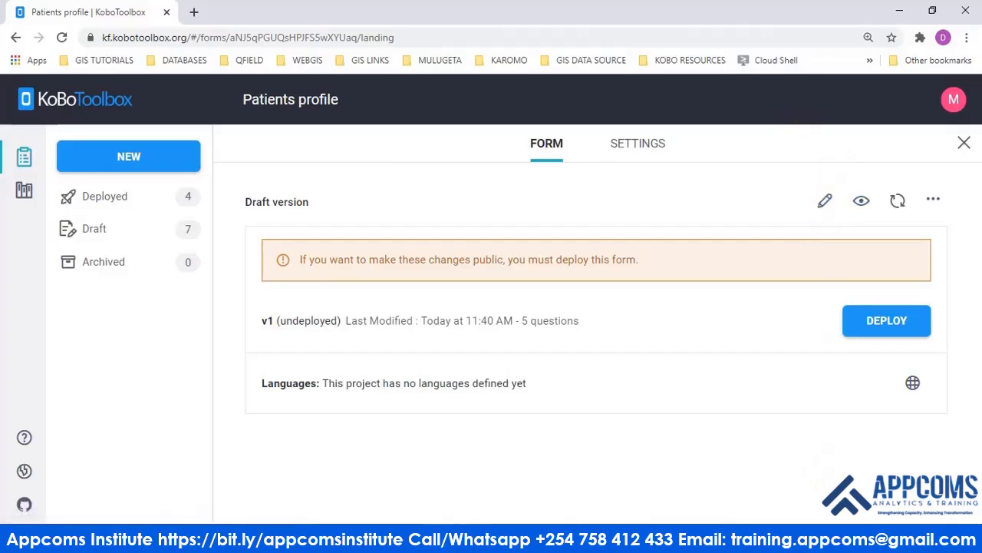
key(ctrl+e)
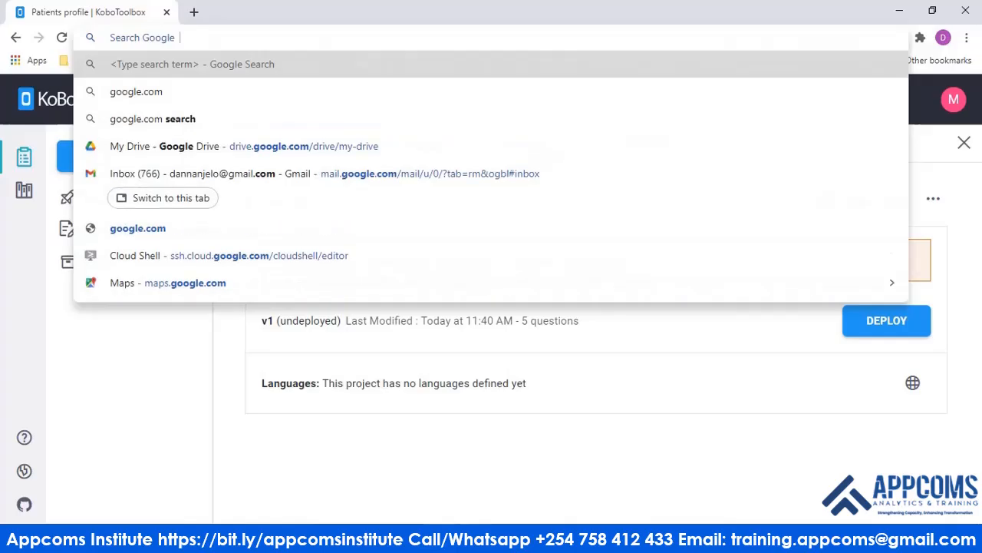
key(Escape)
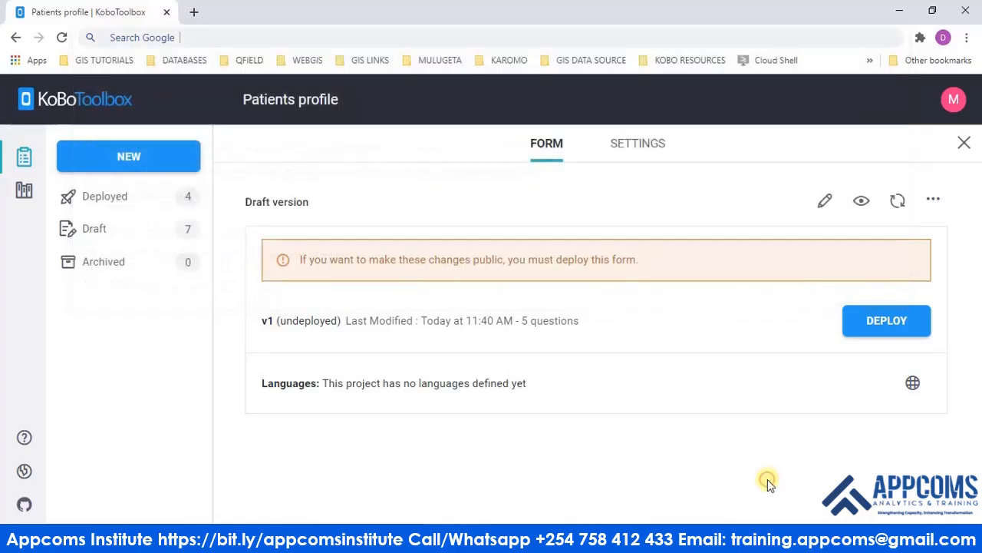